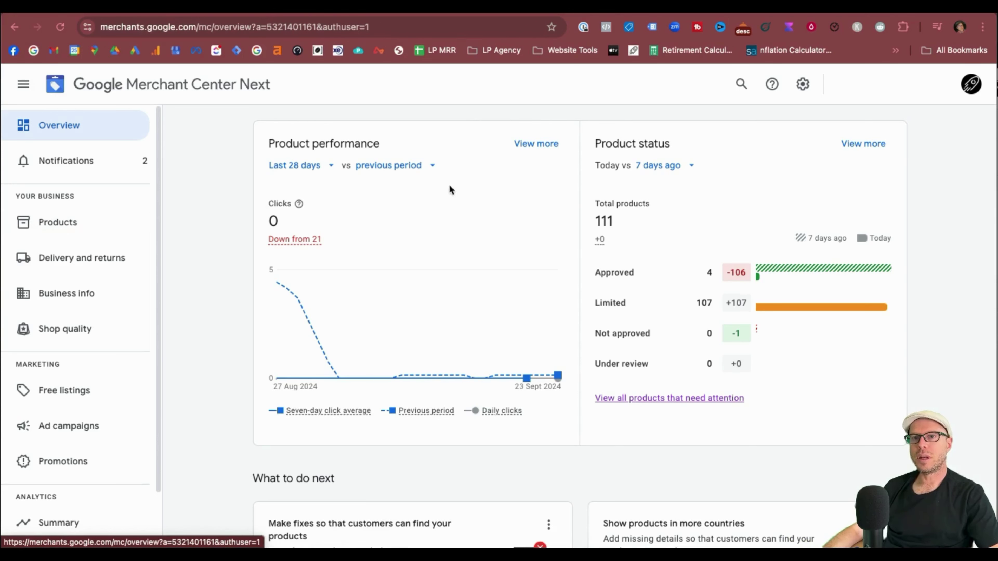
- Go to Products, then Settings > Data sources, and open the Content API source with 111 products
left_click(70, 229)
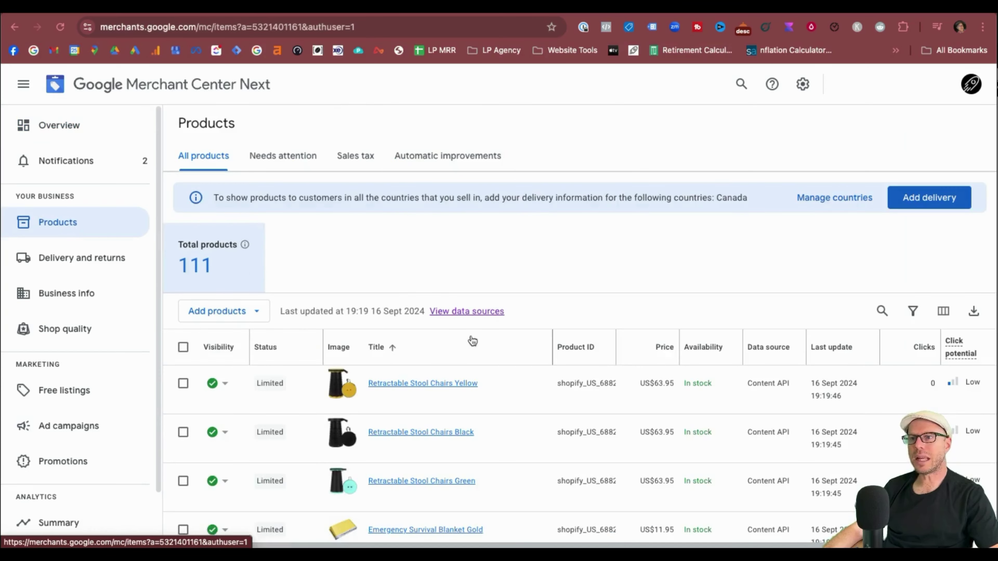
left_click(808, 86)
left_click(791, 122)
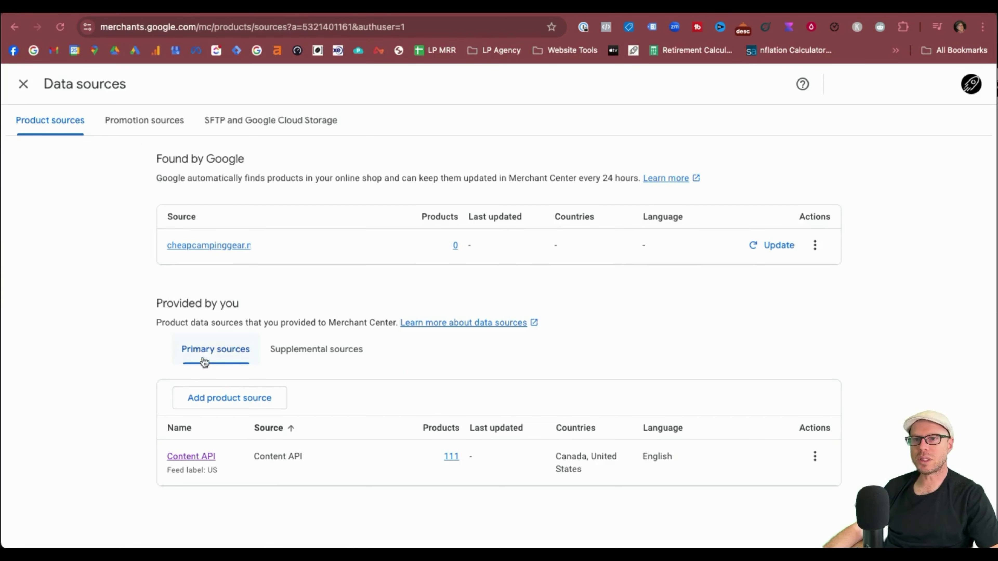
left_click(188, 457)
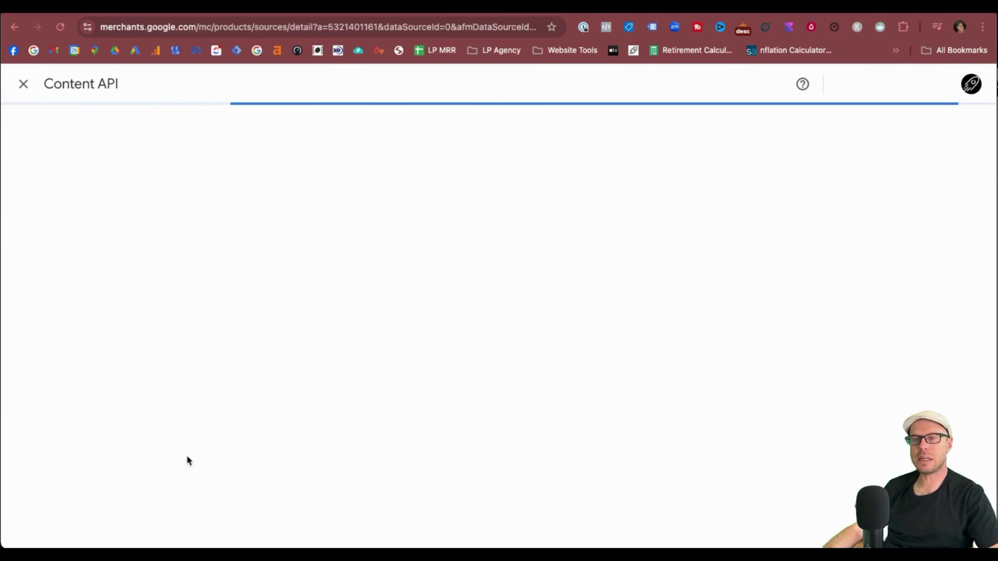
- Delete the identifier exists rule under Your attribute rules and apply the change, leaving 3 rules
left_click(267, 238)
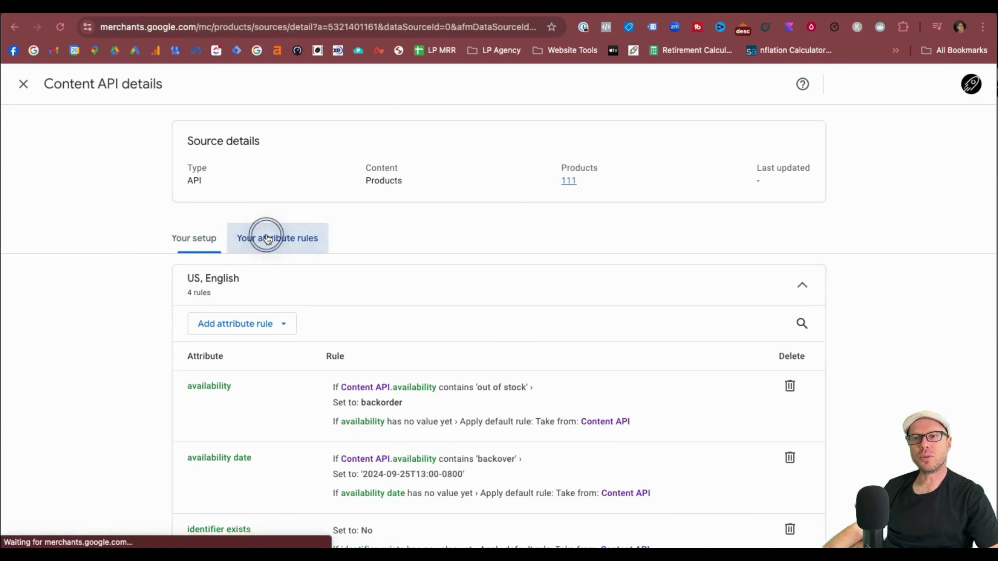
scroll(448, 243, "down", 3)
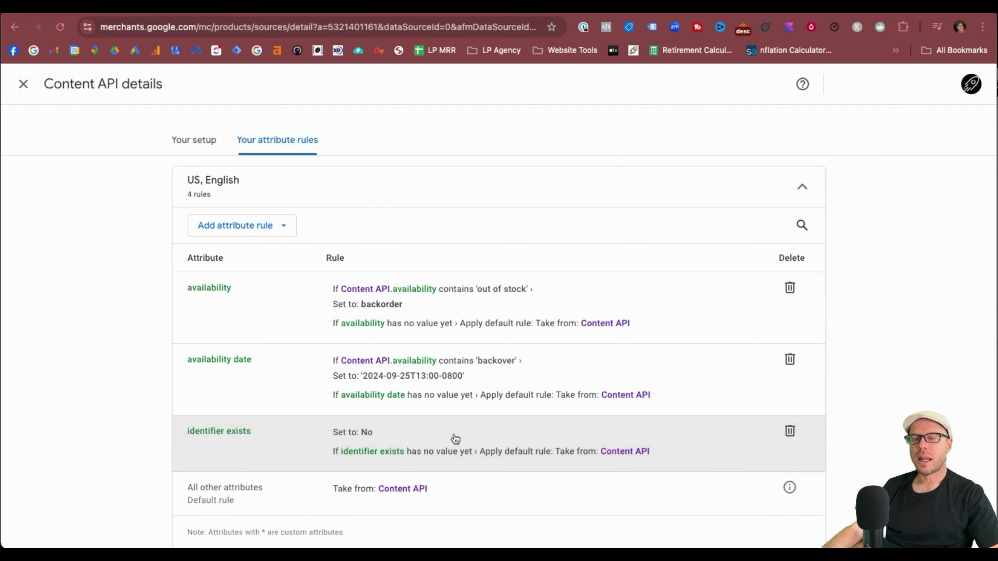
left_click(795, 432)
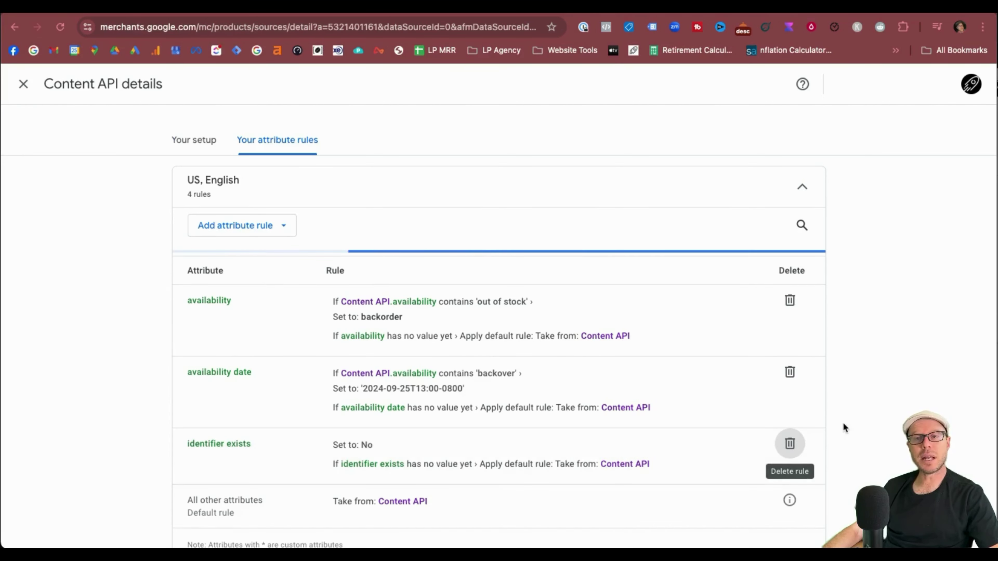
left_click(240, 345)
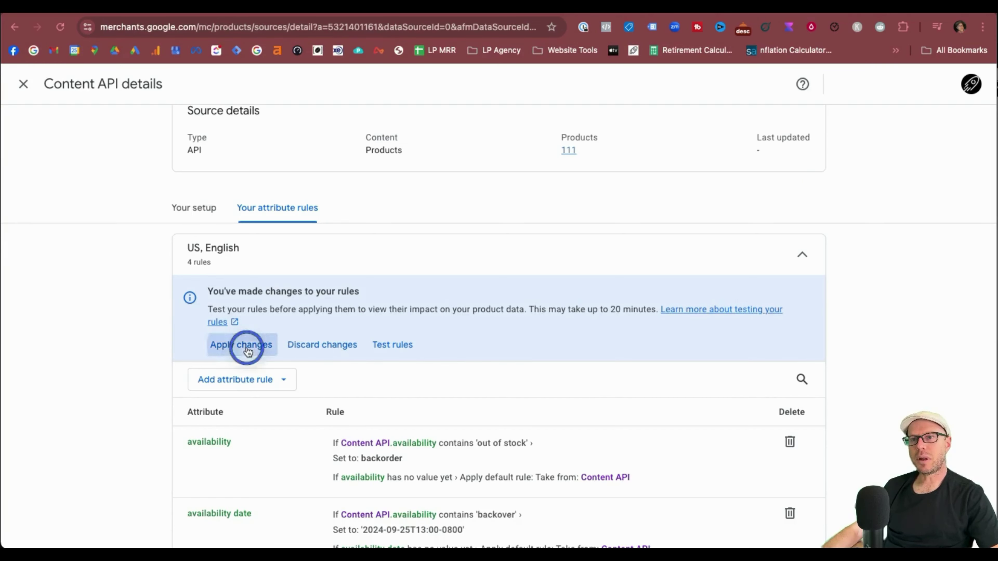
scroll(541, 371, "down", 5)
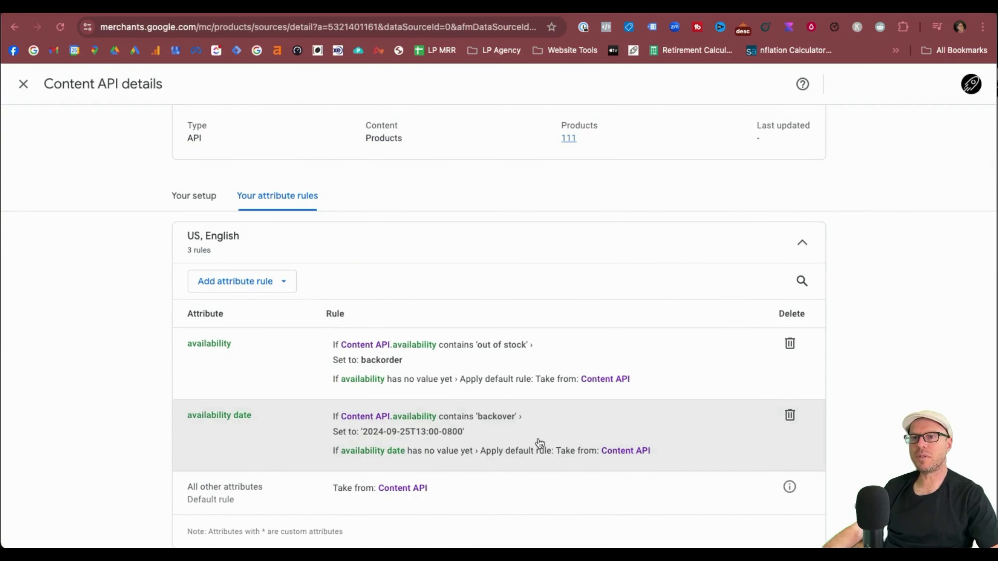
left_click(226, 290)
- Create a new attribute rule for gtin and discard the empty replace-data editor
left_click(225, 290)
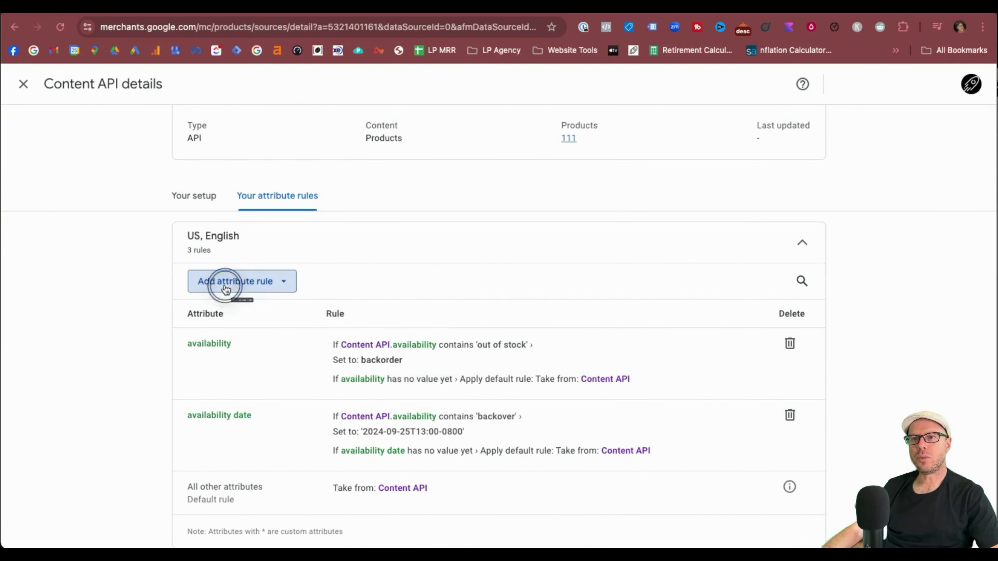
left_click(225, 286)
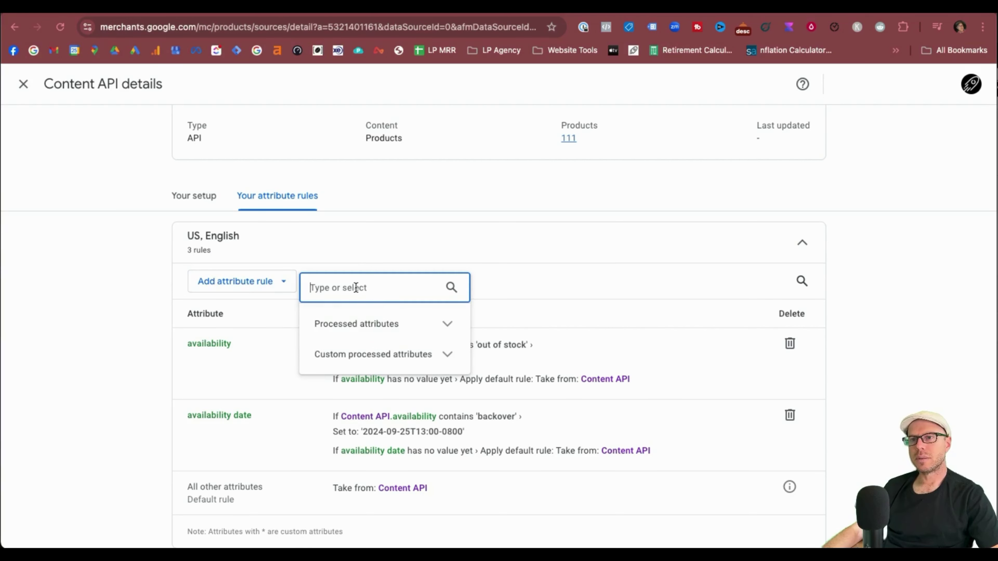
left_click(405, 322)
left_click(345, 136)
type("gtin")
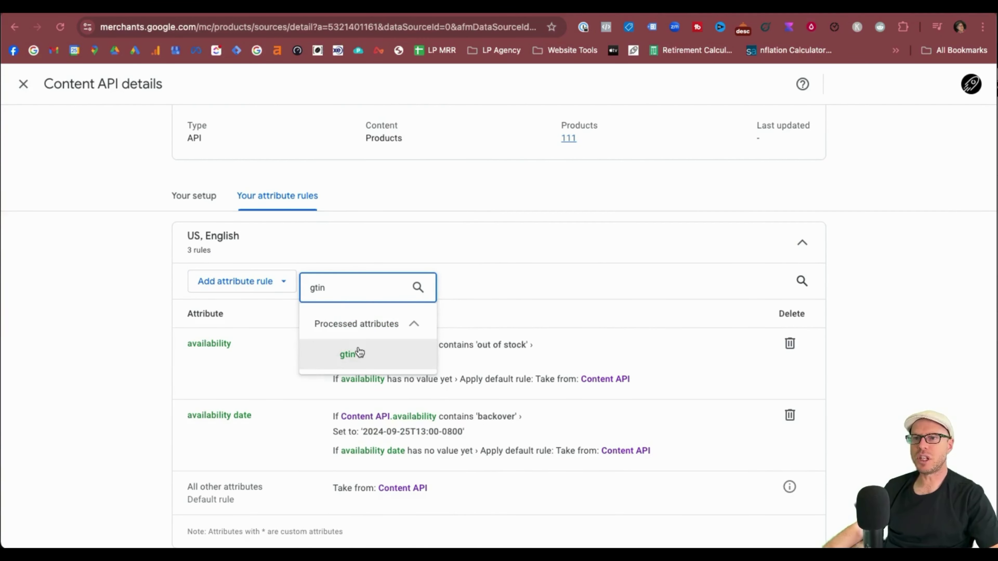
left_click(348, 353)
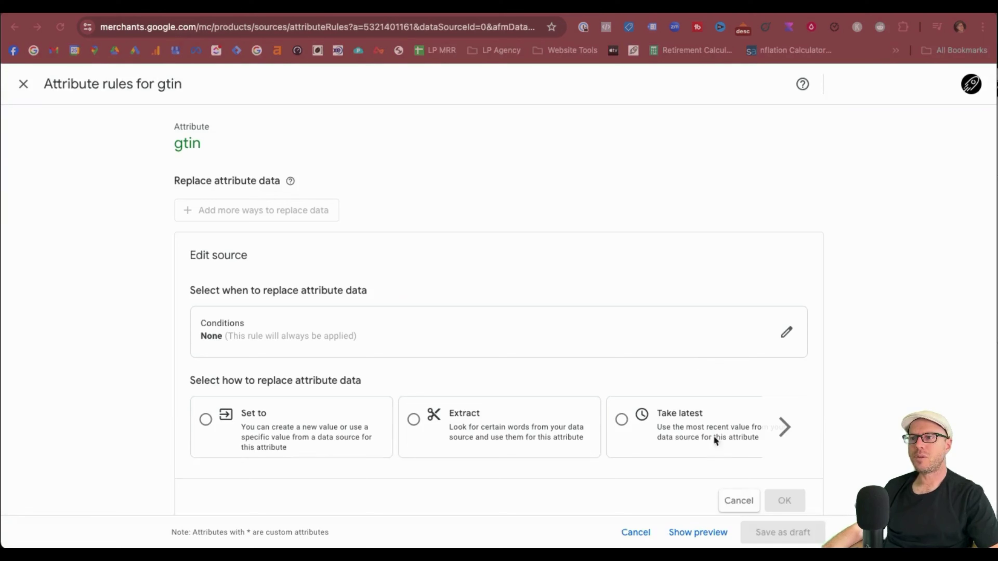
left_click(731, 503)
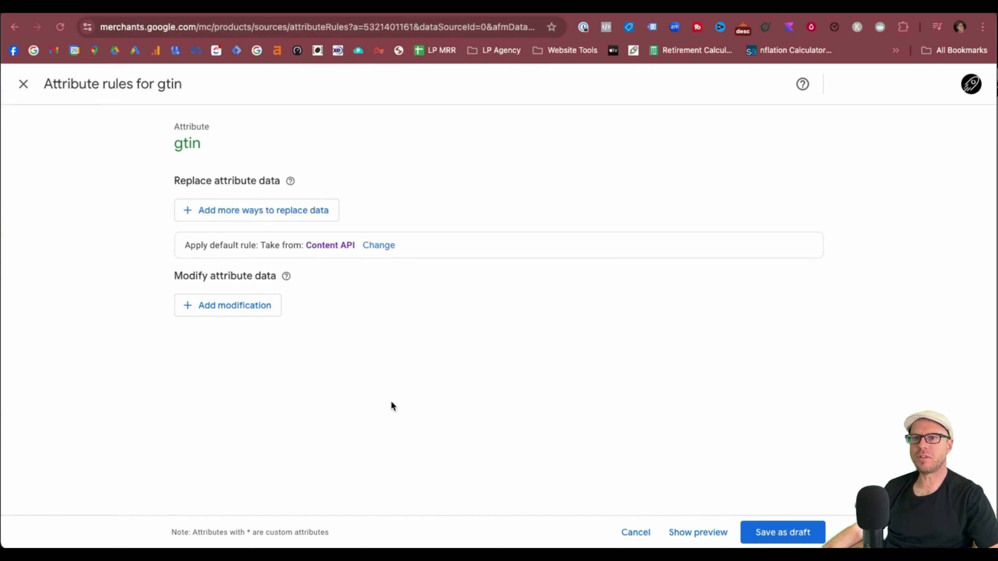
- Add a modification to the gtin rule and start editing its conditions
left_click(245, 305)
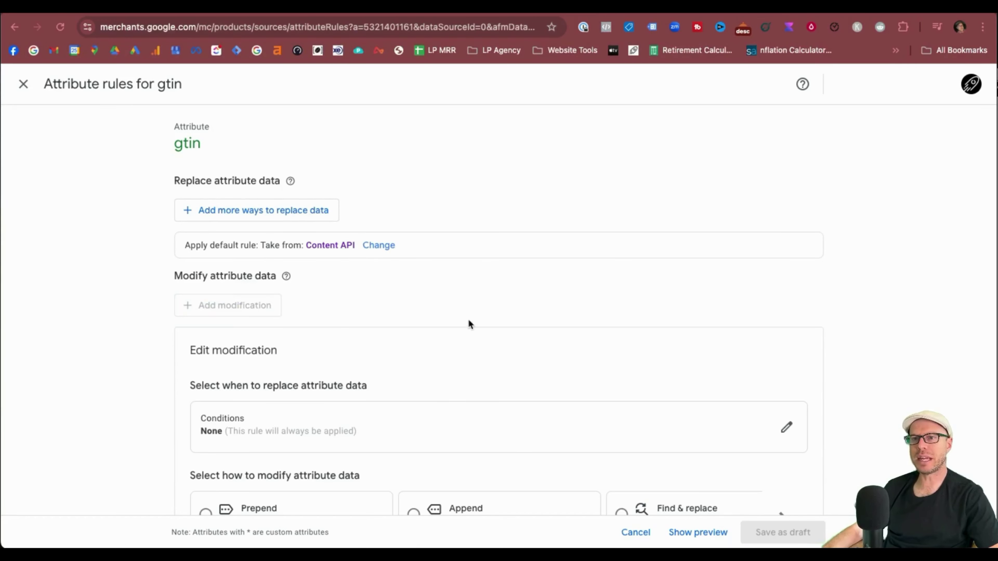
scroll(467, 320, "down", 4)
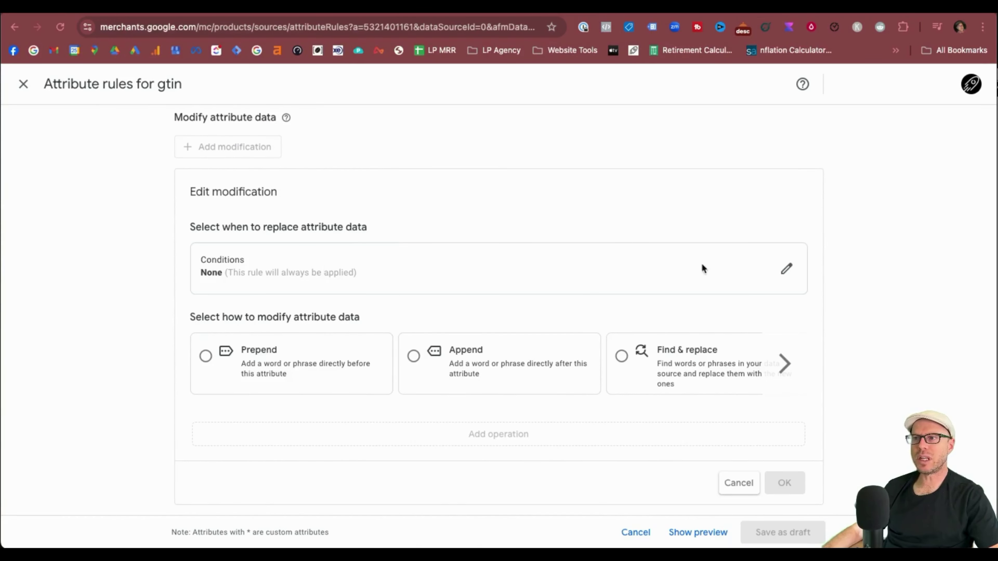
left_click(786, 271)
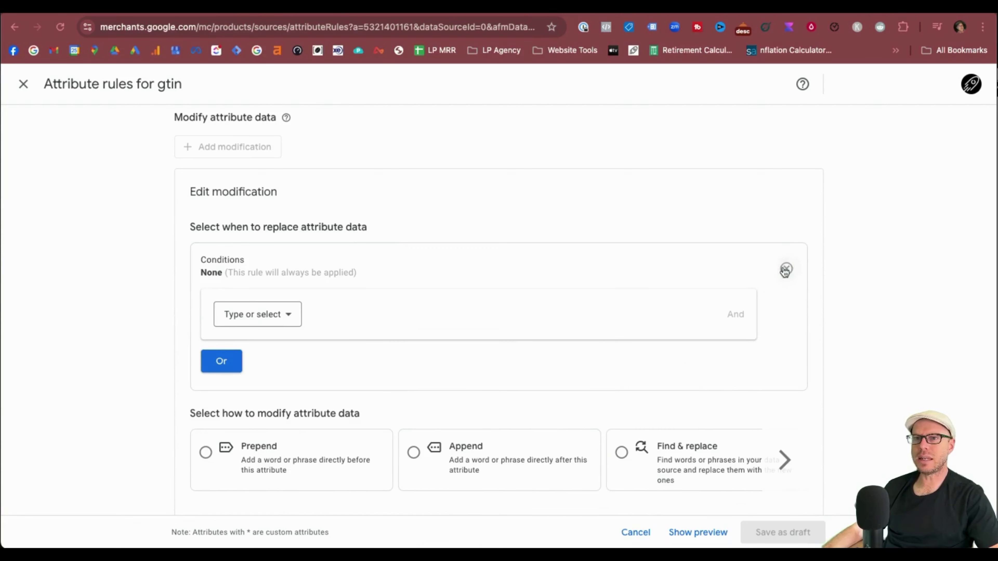
- Set the condition to Content API.gtin does not match regular expression '^\d{12,14}$'
left_click(298, 314)
type("git")
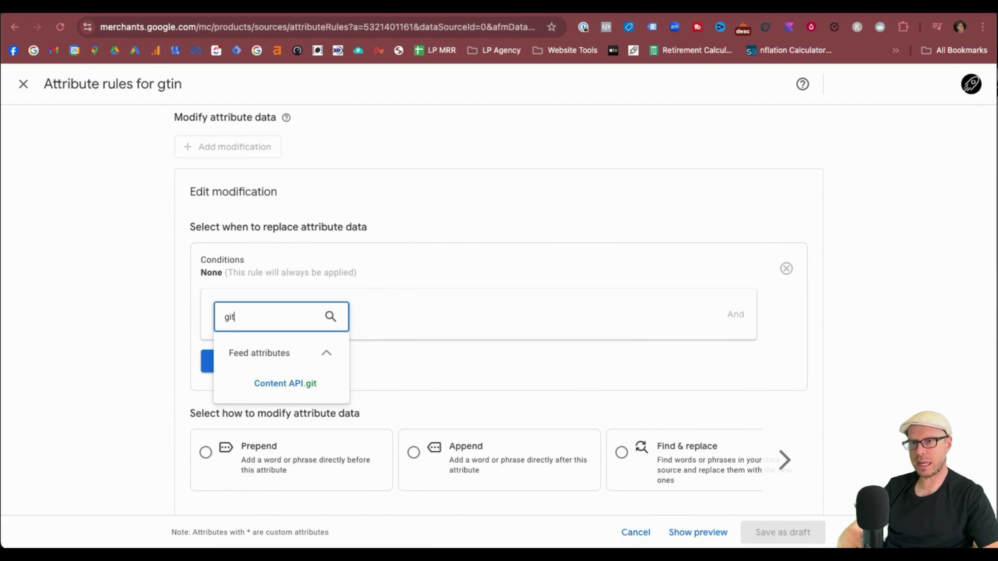
type("n")
left_click(308, 385)
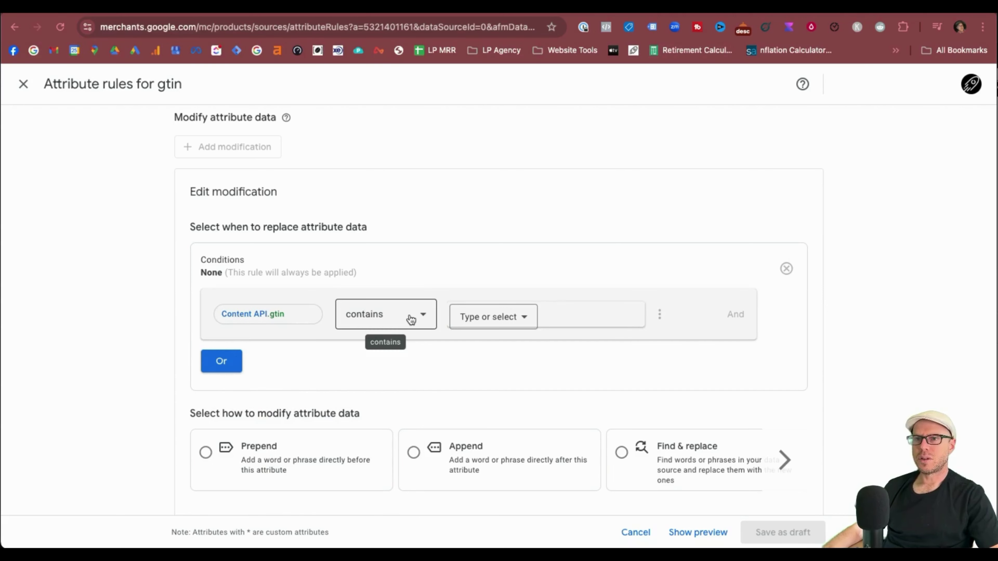
left_click(238, 318)
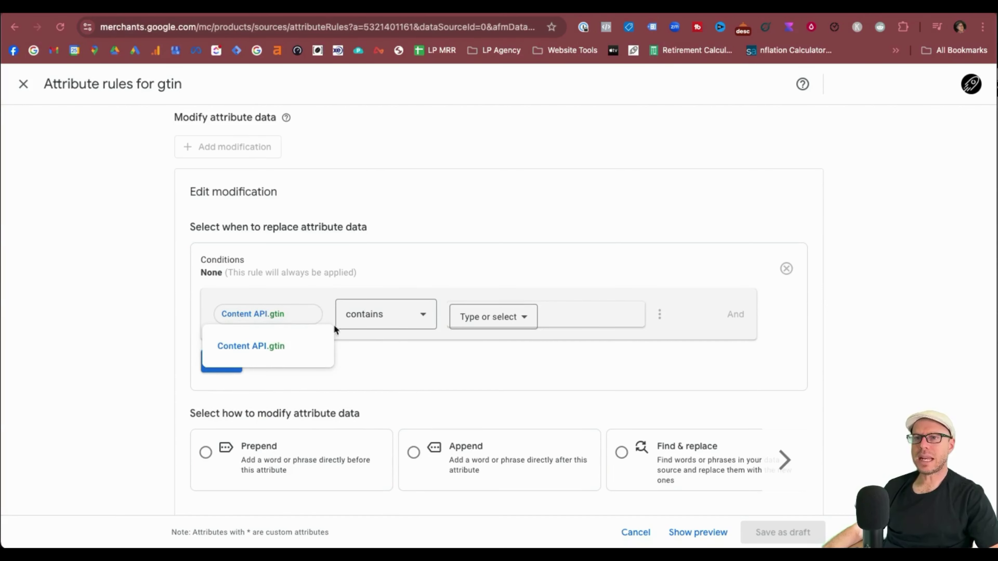
left_click(417, 314)
scroll(392, 282, "down", 3)
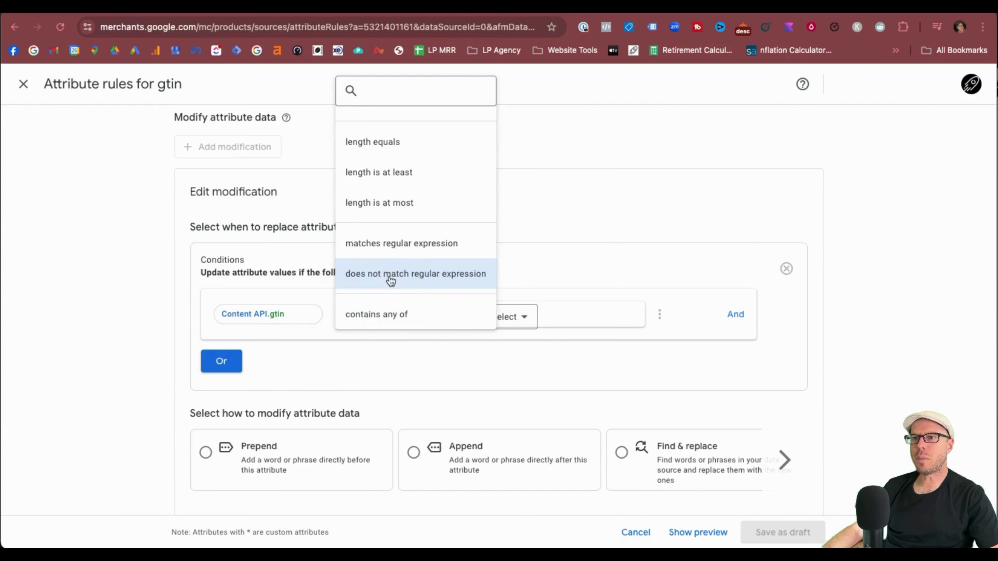
left_click(390, 281)
left_click(515, 319)
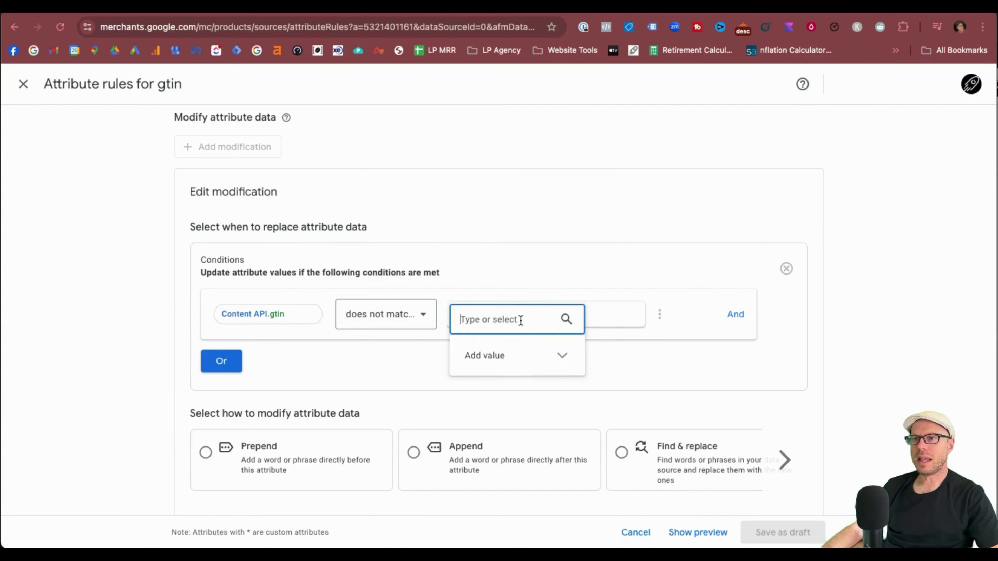
left_click(515, 360)
type("^\\d{12,14}$")
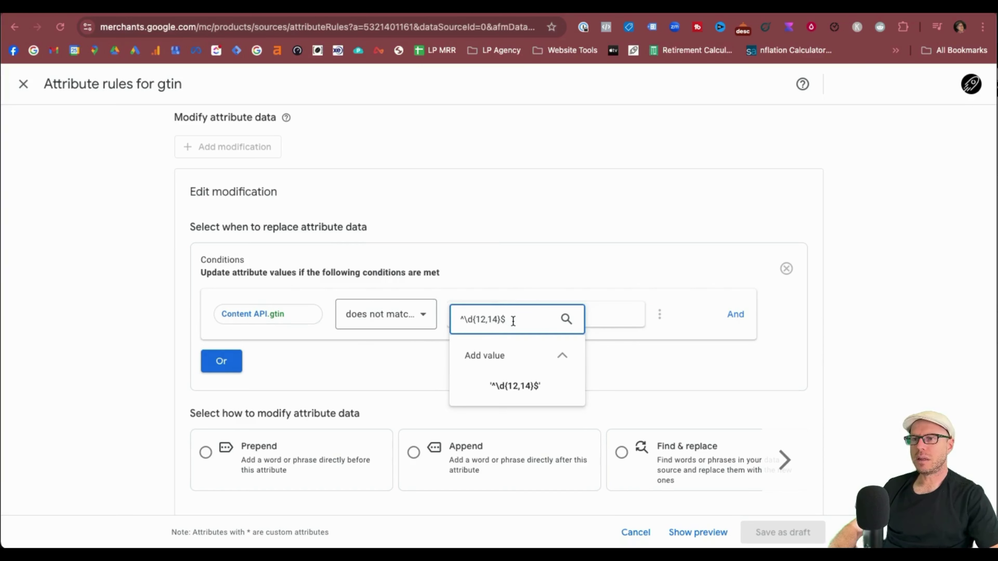
left_click(514, 387)
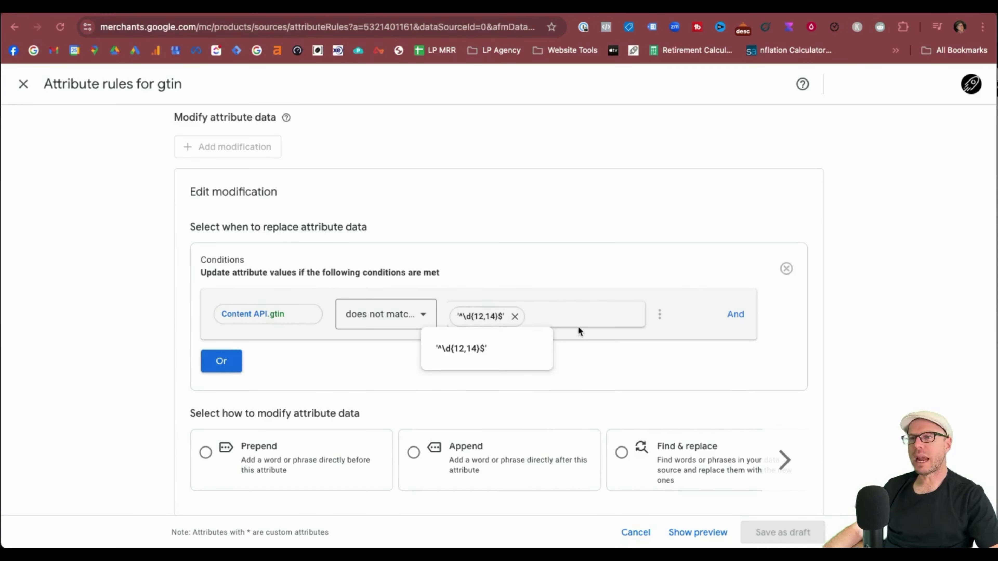
scroll(590, 333, "down", 2)
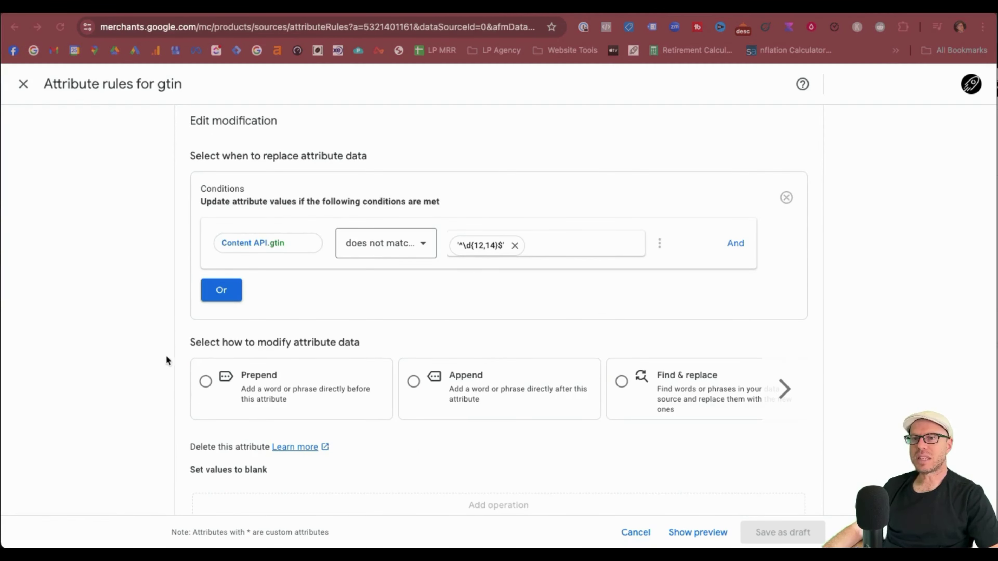
- Choose Clear for the gtin modification, confirm it, and save the gtin rule as a draft
left_click(788, 391)
left_click(785, 391)
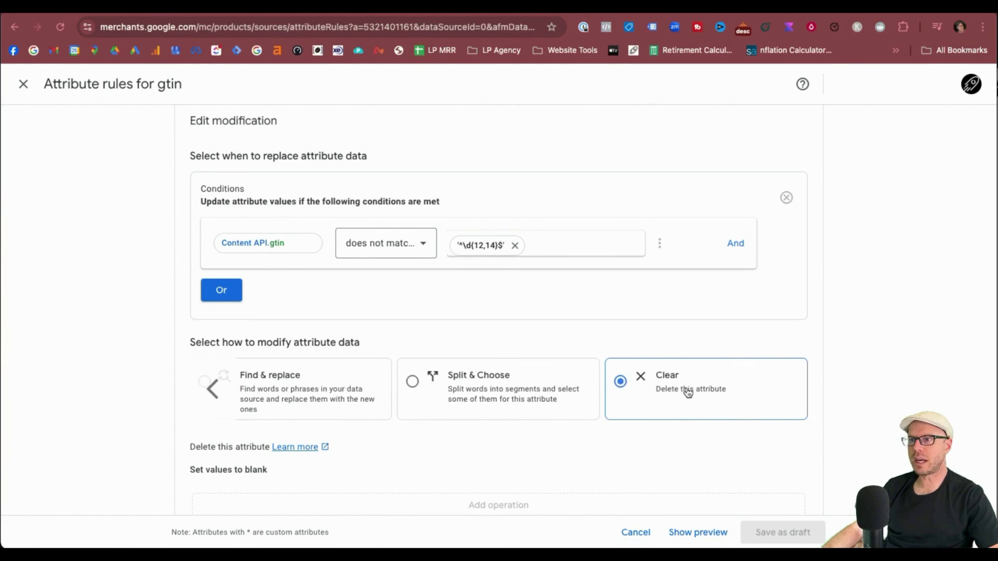
left_click(672, 384)
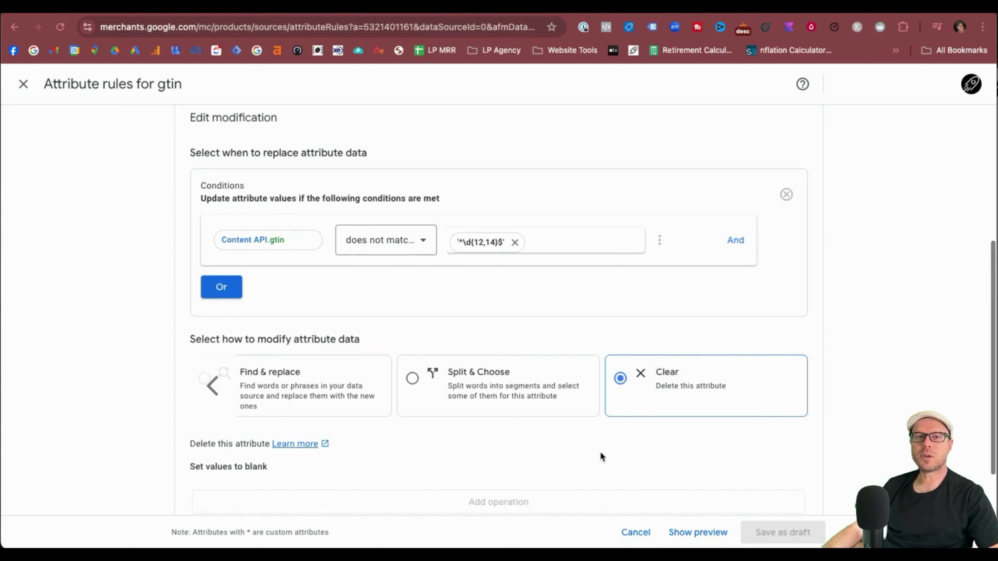
scroll(629, 451, "down", 1)
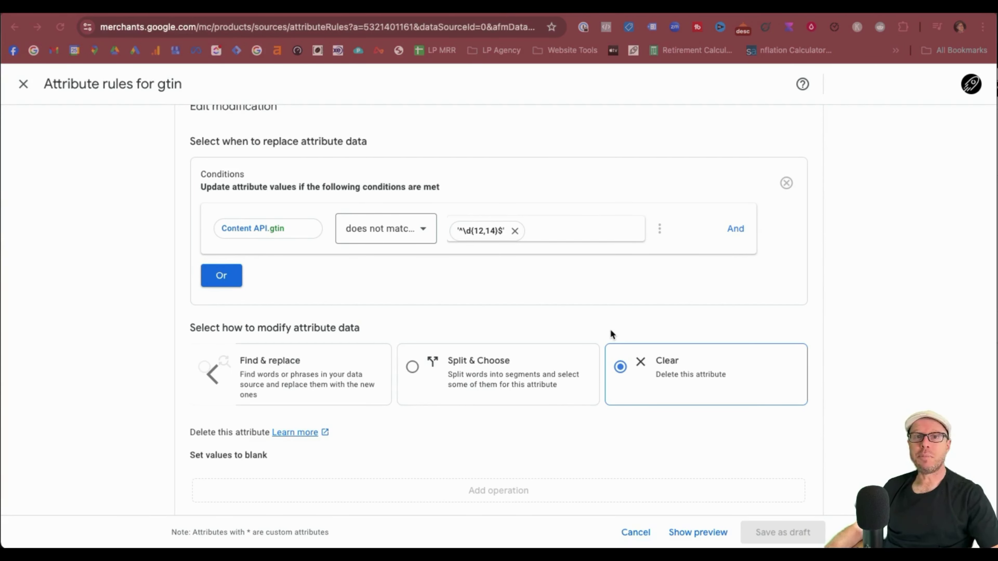
scroll(581, 395, "down", 3)
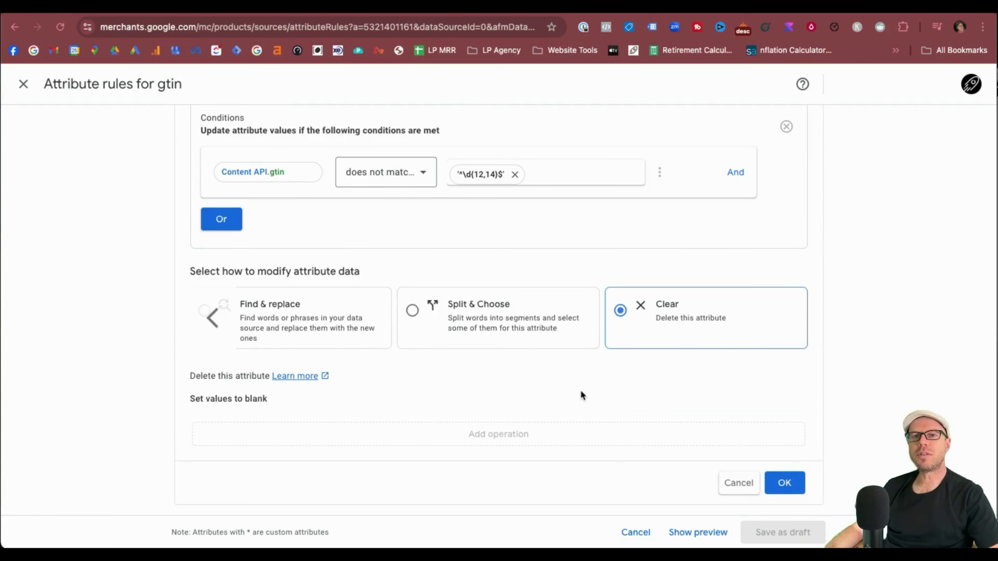
left_click(784, 486)
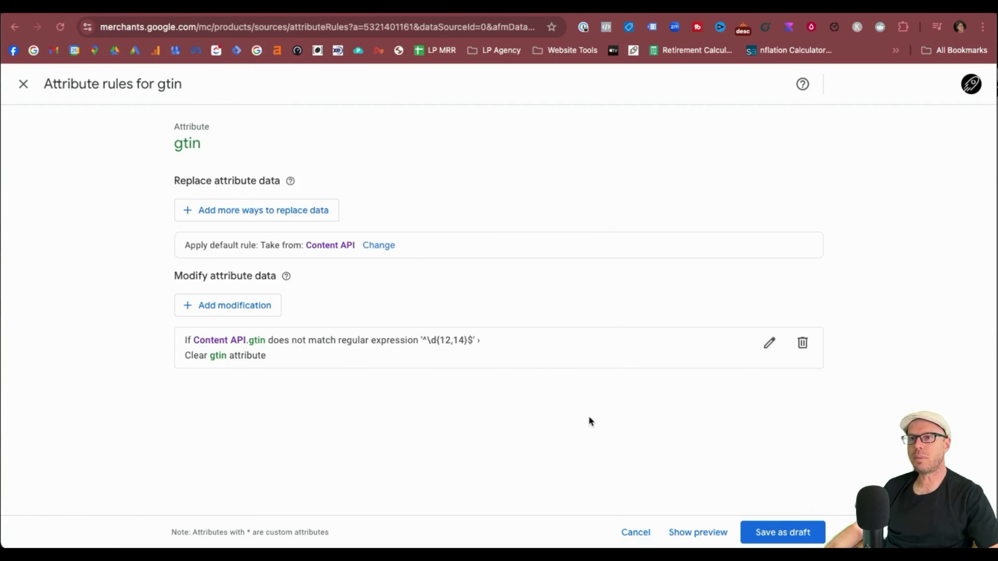
left_click(770, 532)
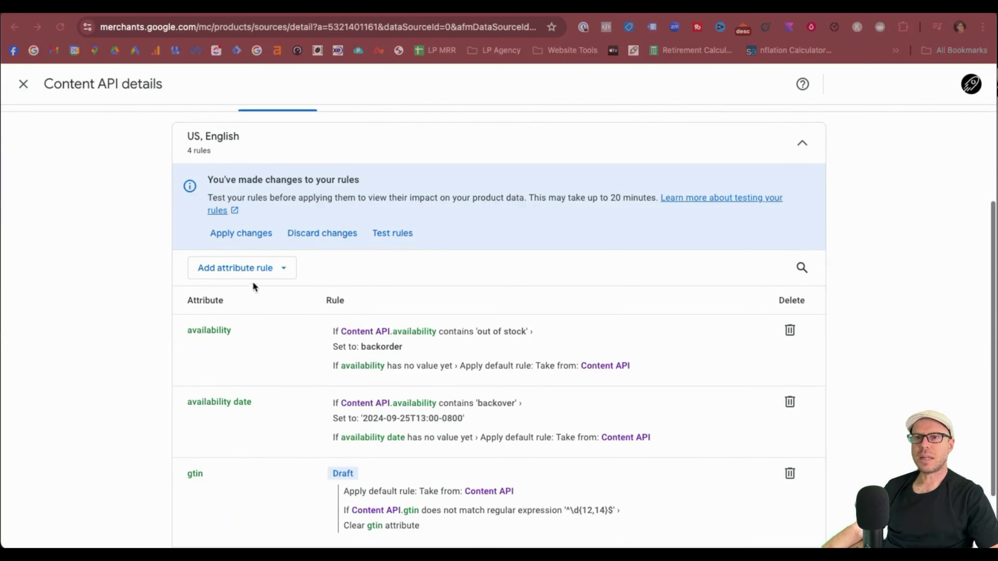
- Create a new mpn attribute rule, discard the source editor, and add a modification
left_click(246, 269)
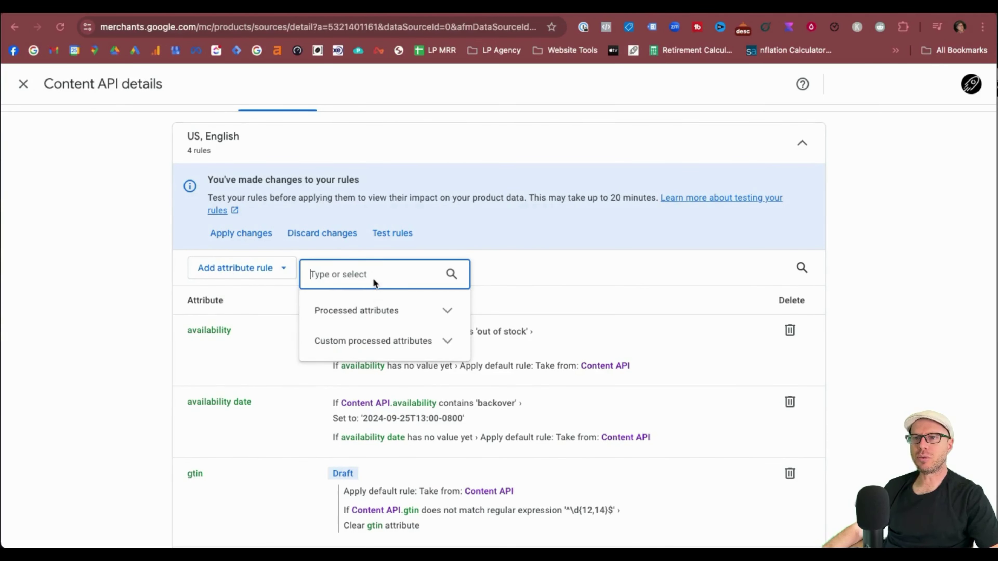
type("mpn")
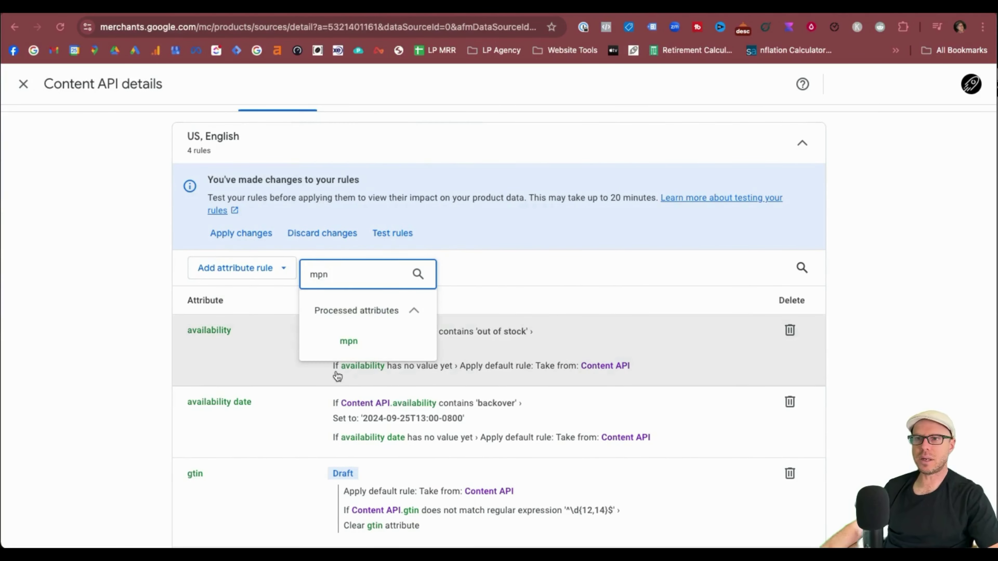
left_click(348, 342)
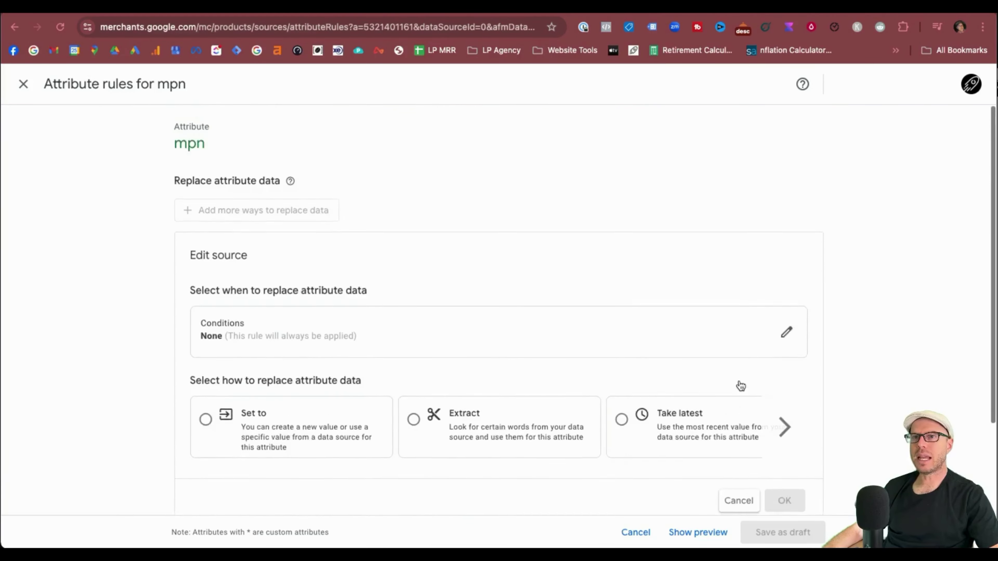
scroll(739, 383, "down", 3)
left_click(739, 395)
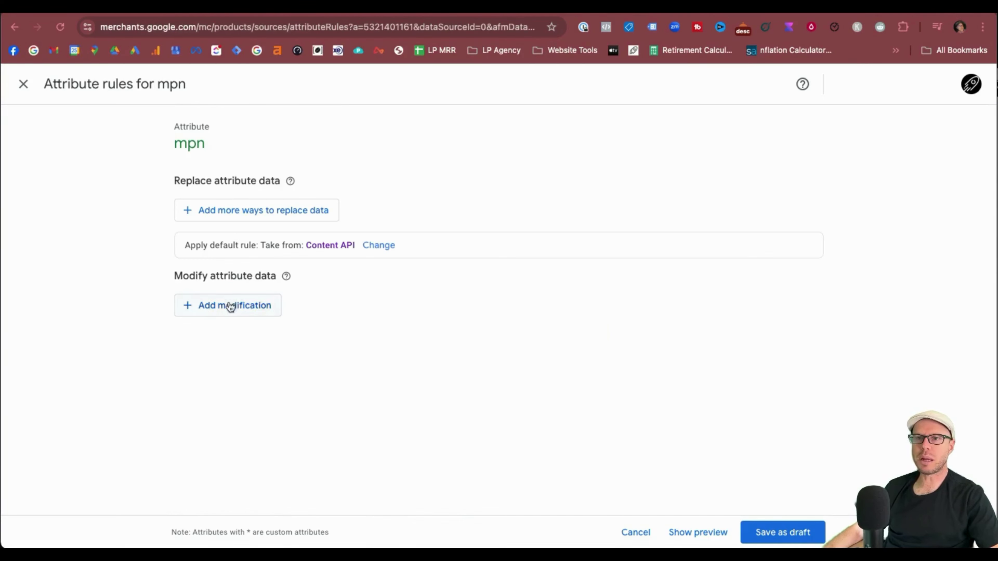
left_click(232, 306)
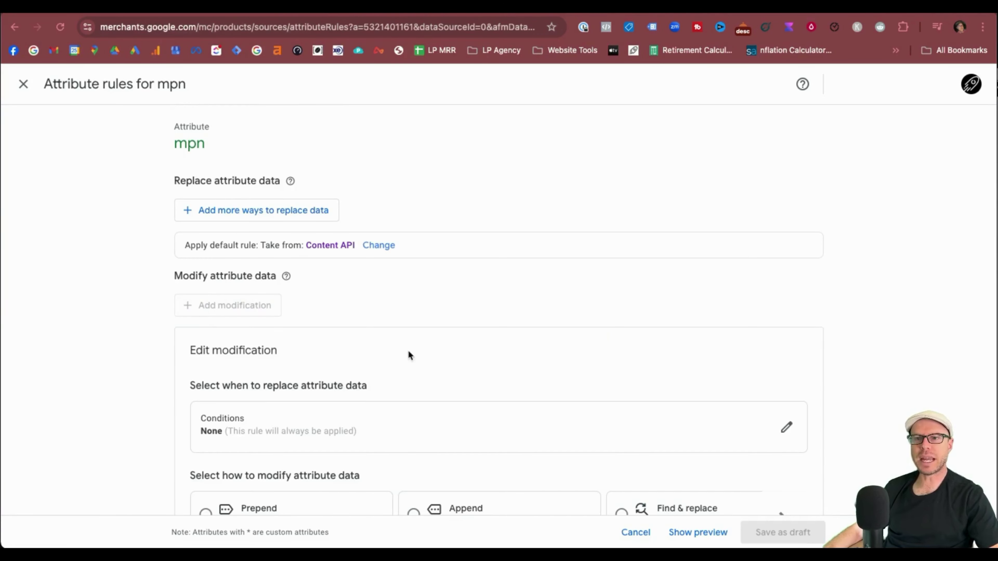
- Set the mpn modification's condition to gtin has no value
left_click(785, 426)
scroll(280, 432, "down", 2)
left_click(281, 380)
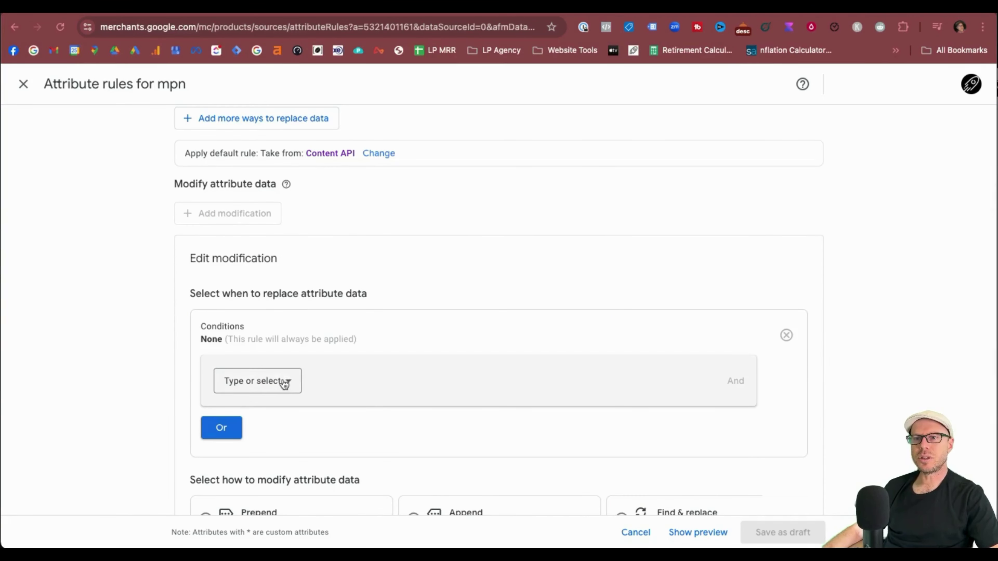
left_click(281, 380)
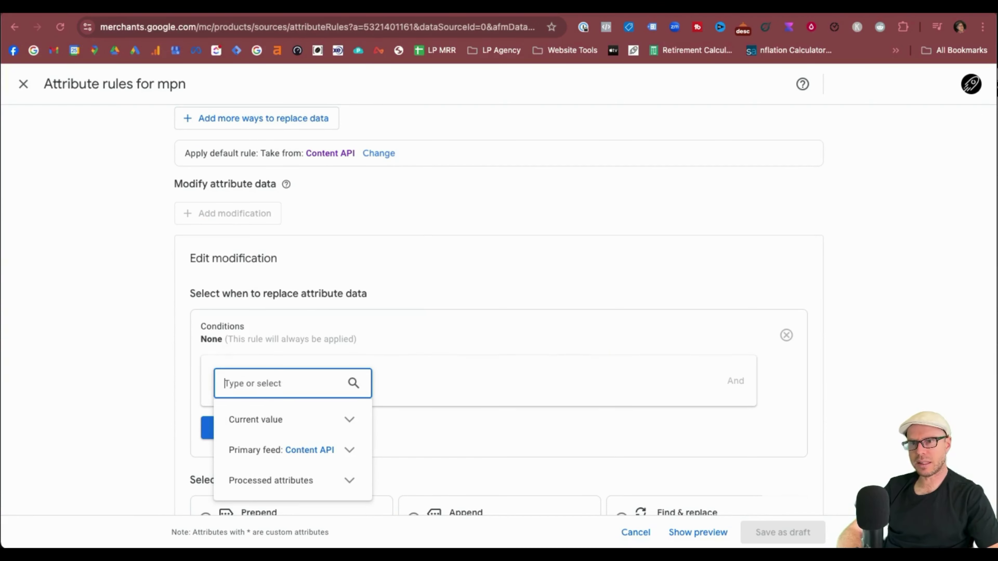
type("gtin")
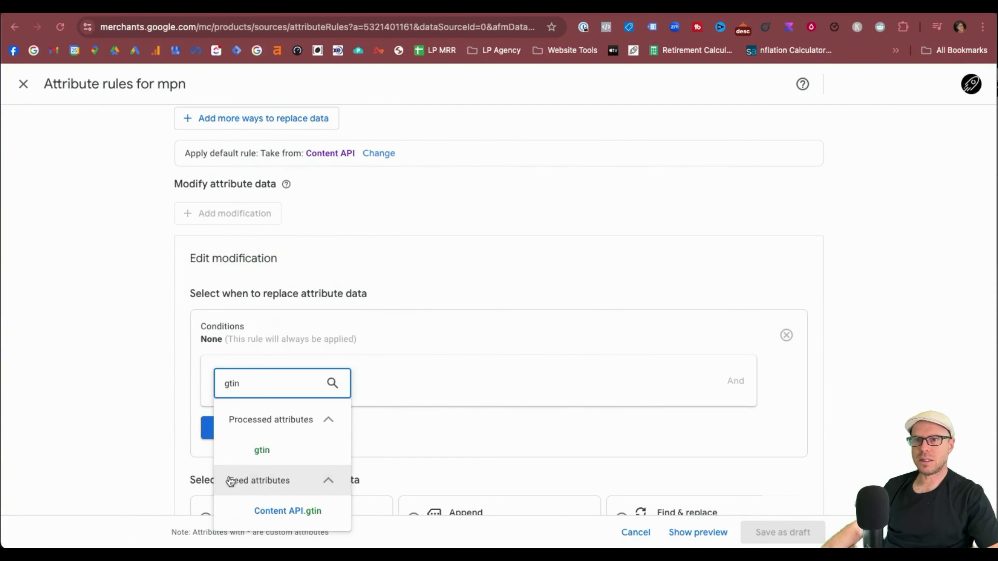
left_click(269, 452)
left_click(430, 381)
scroll(425, 315, "down", 2)
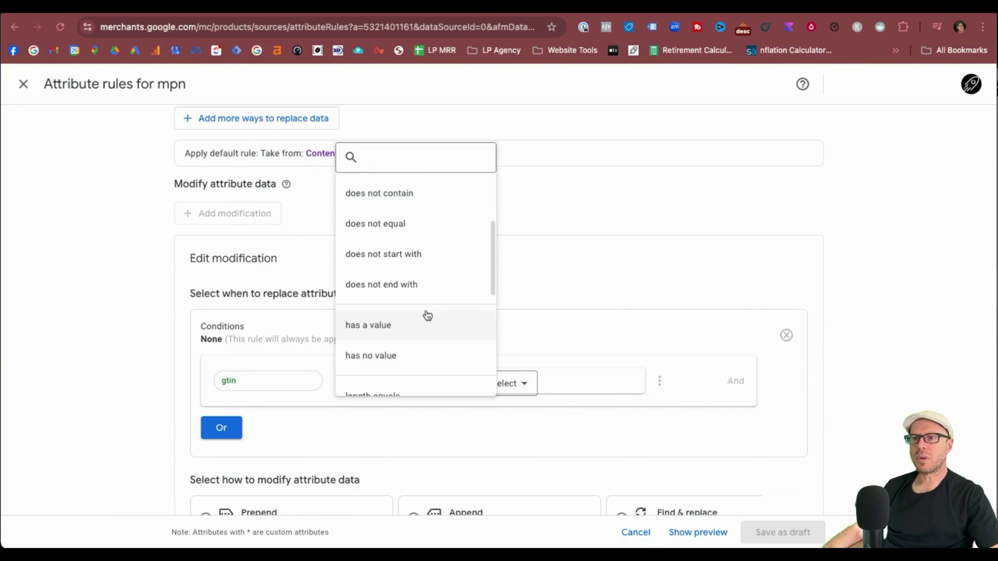
left_click(419, 332)
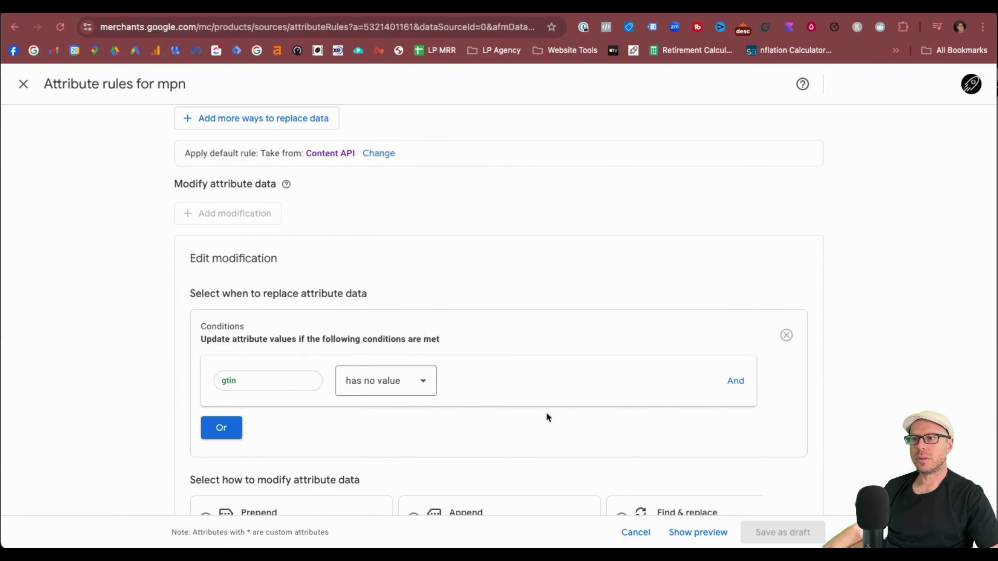
- Make the modification clear mpn, confirm it, and save the mpn rule as a draft
scroll(548, 416, "down", 5)
left_click(783, 368)
left_click(703, 376)
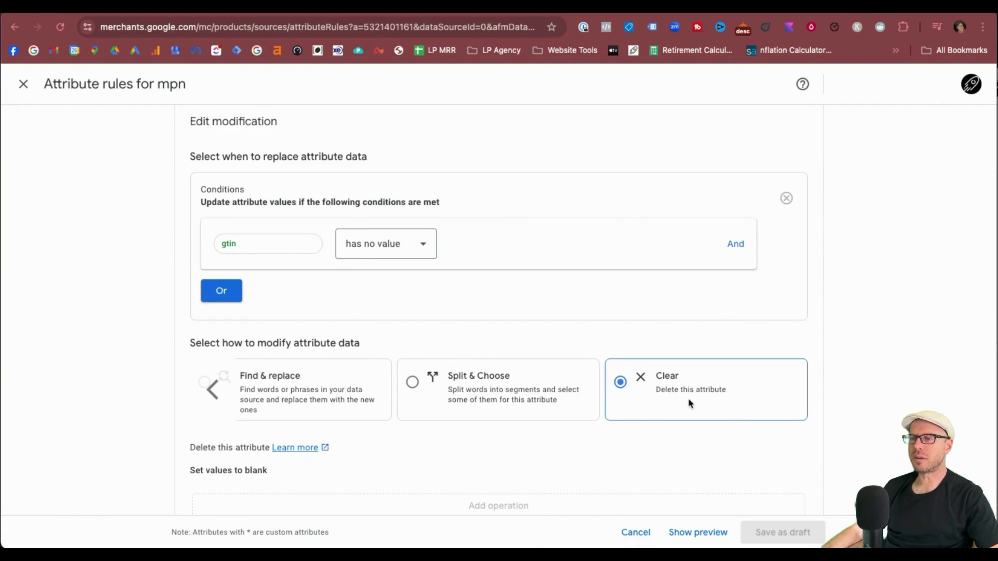
scroll(744, 442, "down", 2)
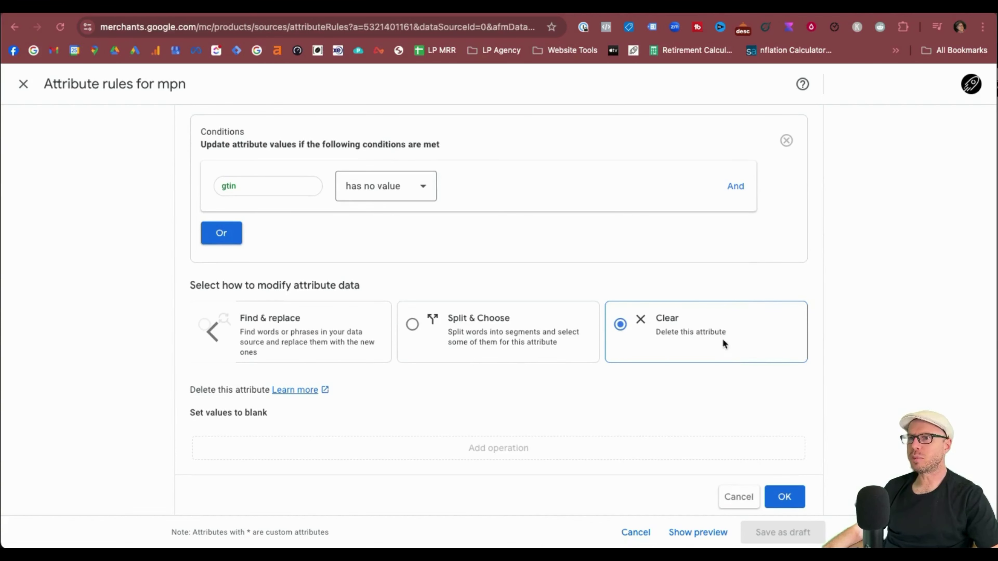
scroll(712, 387, "up", 2)
scroll(712, 392, "down", 3)
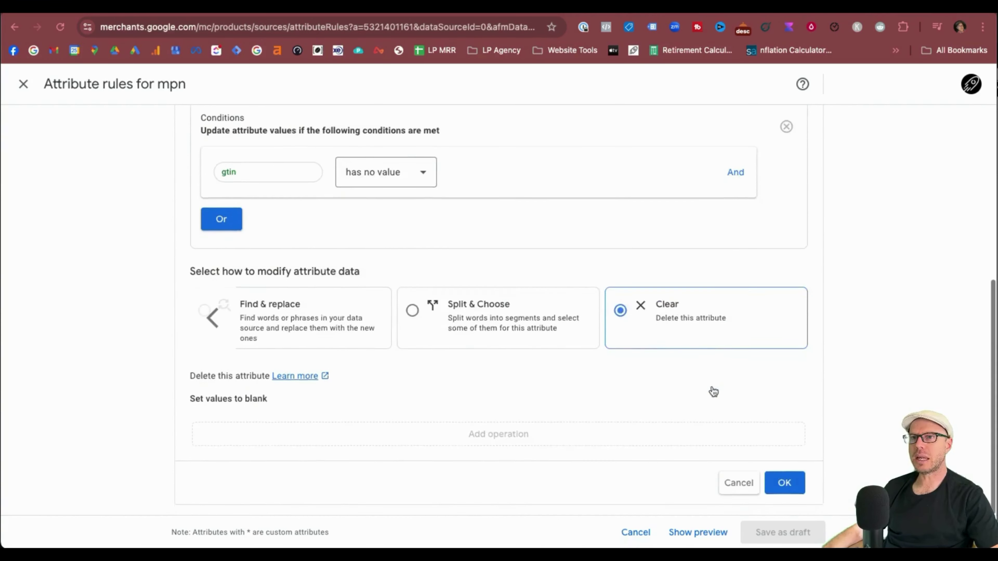
scroll(709, 409, "up", 2)
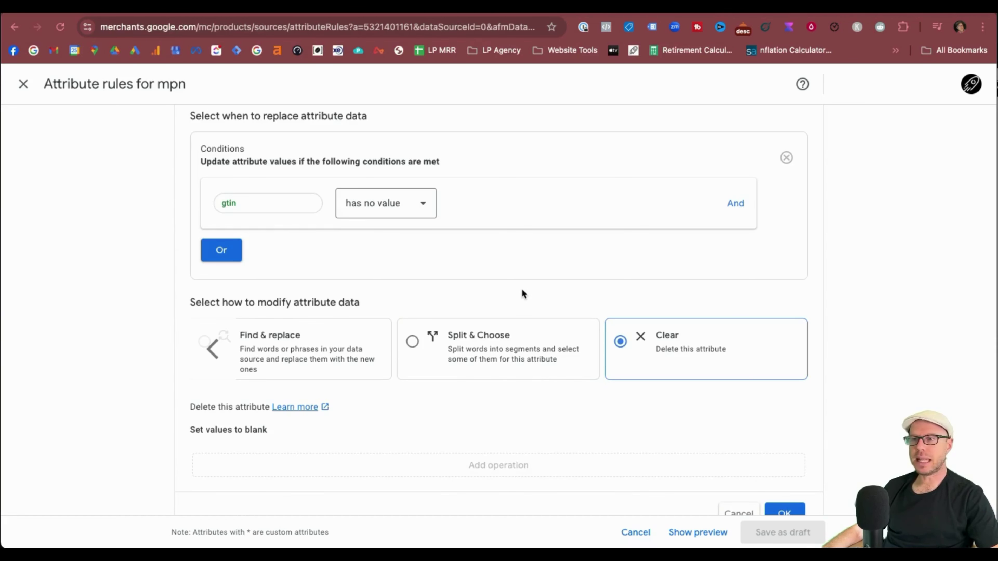
scroll(522, 293, "down", 1)
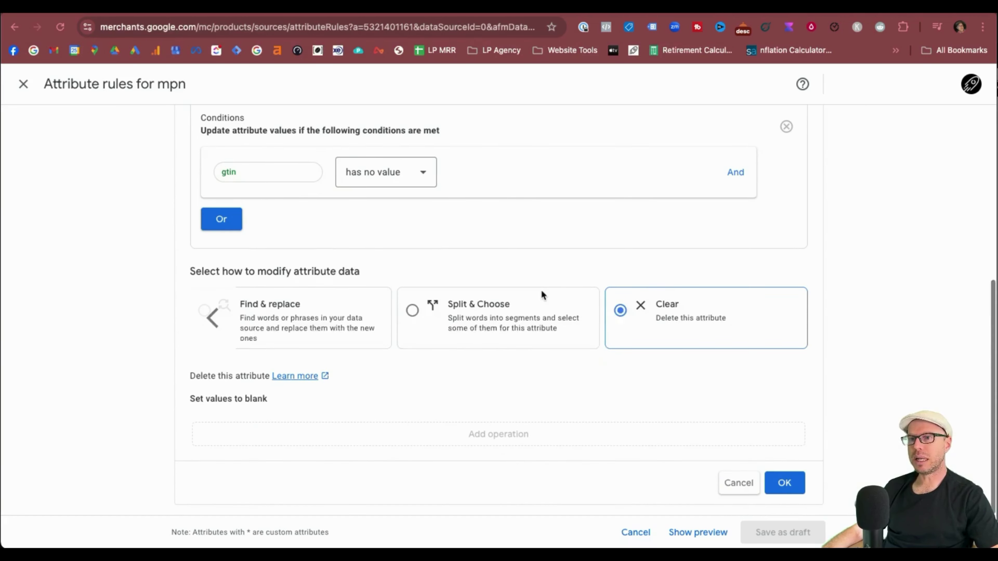
left_click(781, 483)
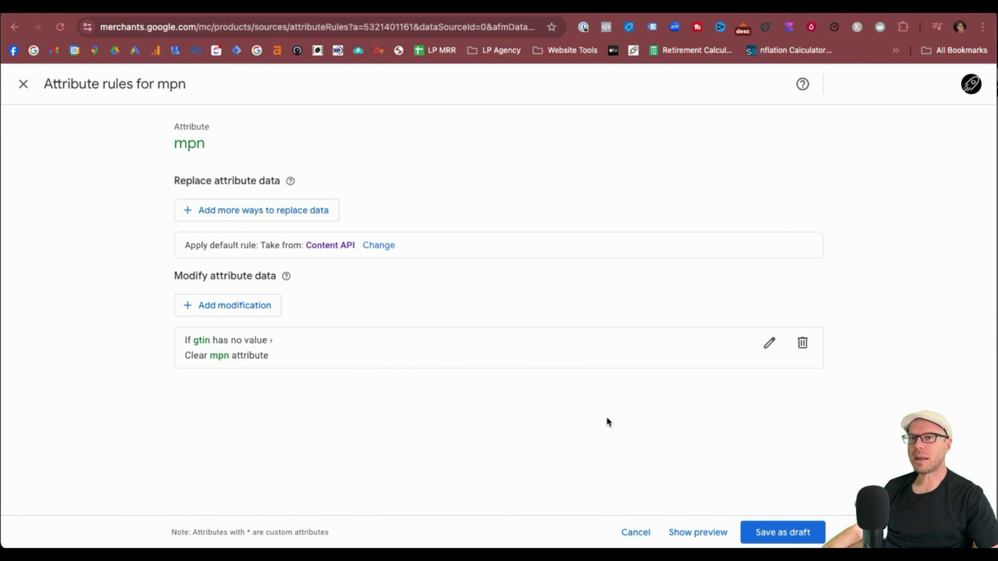
left_click(780, 534)
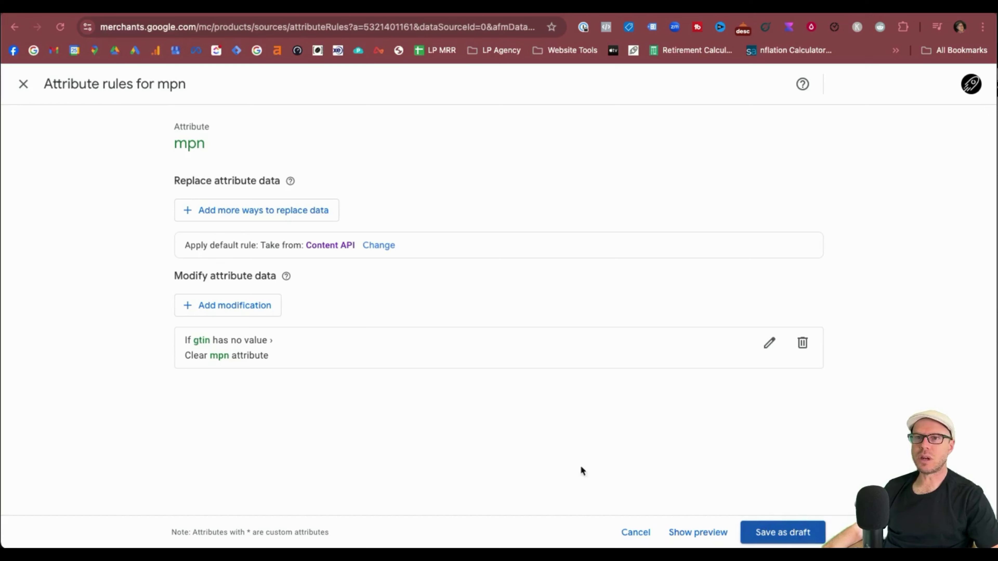
- Create a new brand attribute rule, discard the source editor, and add a modification
left_click(217, 348)
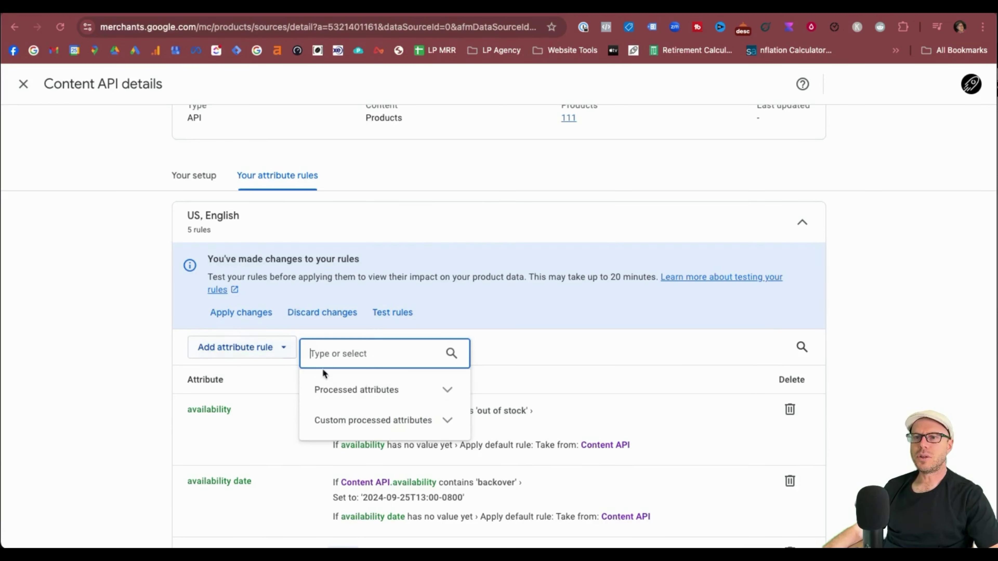
type("bran")
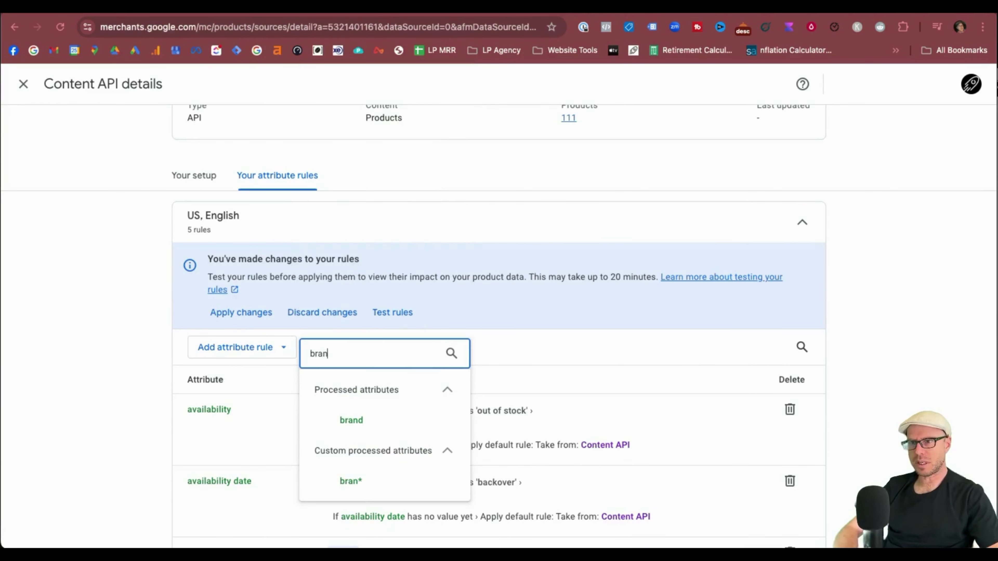
type("d")
left_click(370, 424)
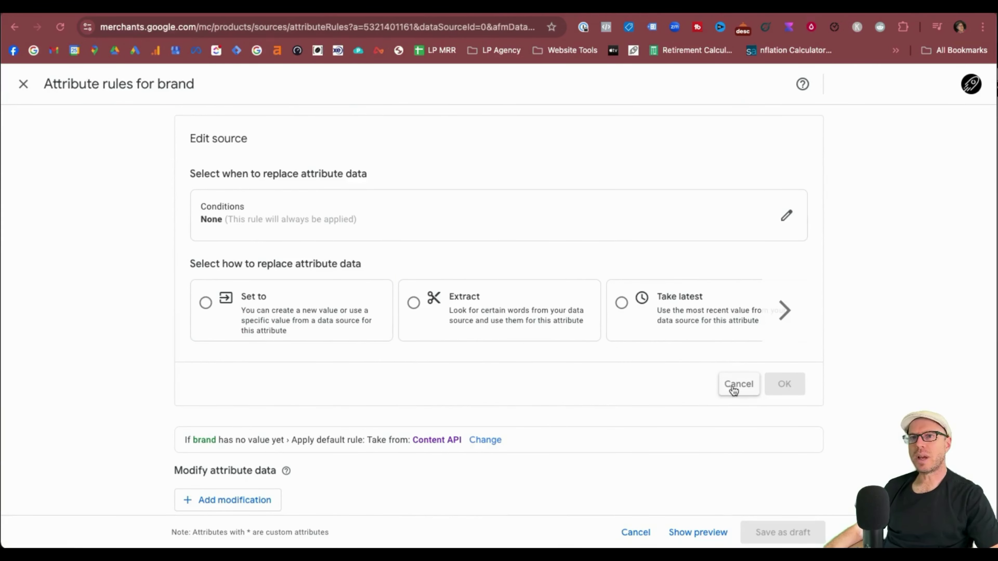
left_click(738, 384)
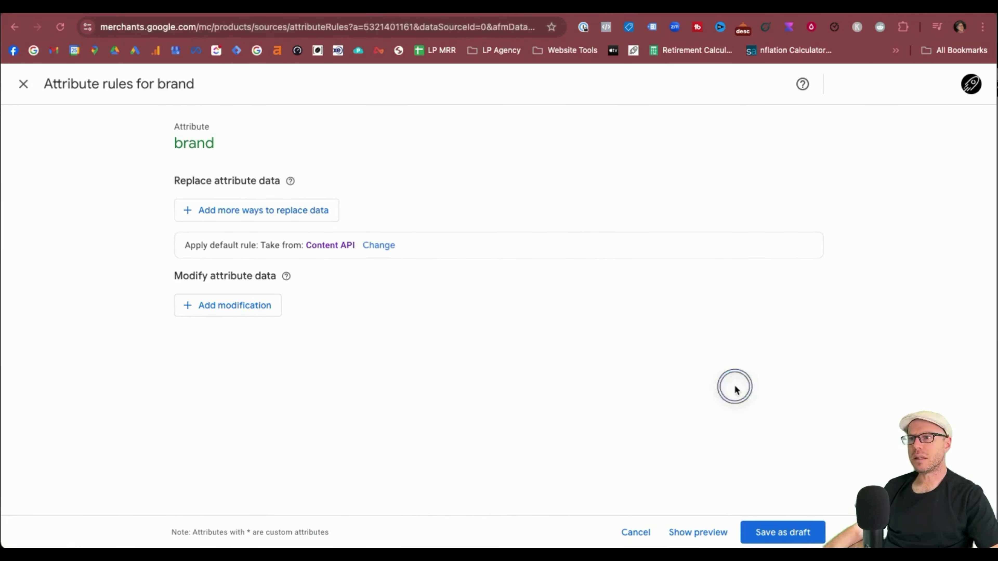
left_click(211, 306)
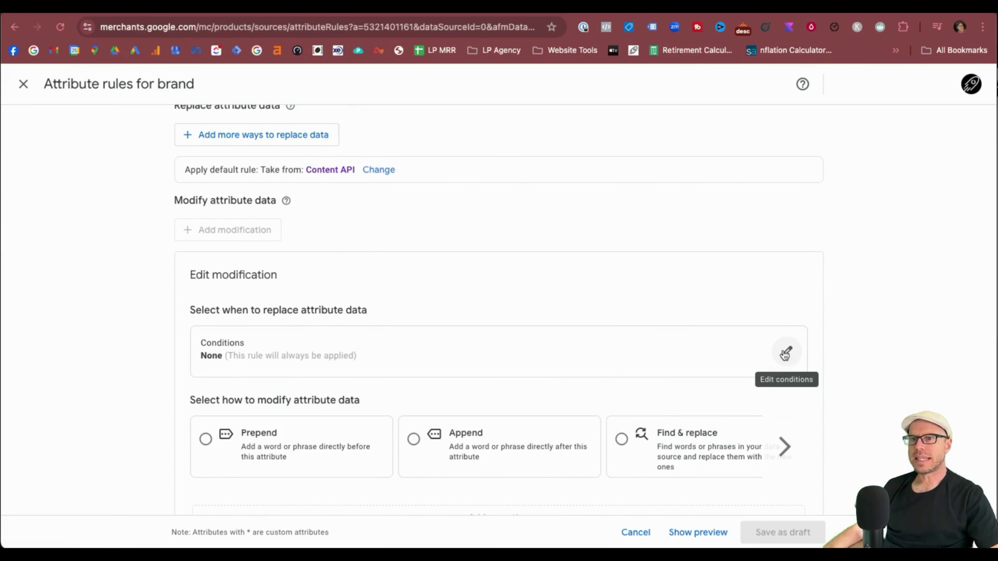
- Set the brand modification's condition to gtin has no value
left_click(785, 353)
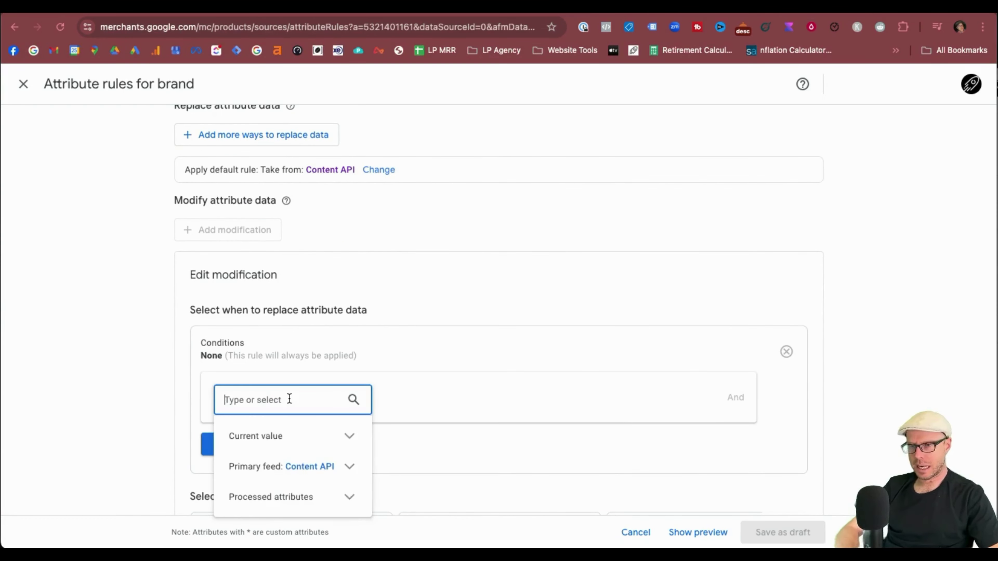
type("gtin")
left_click(267, 463)
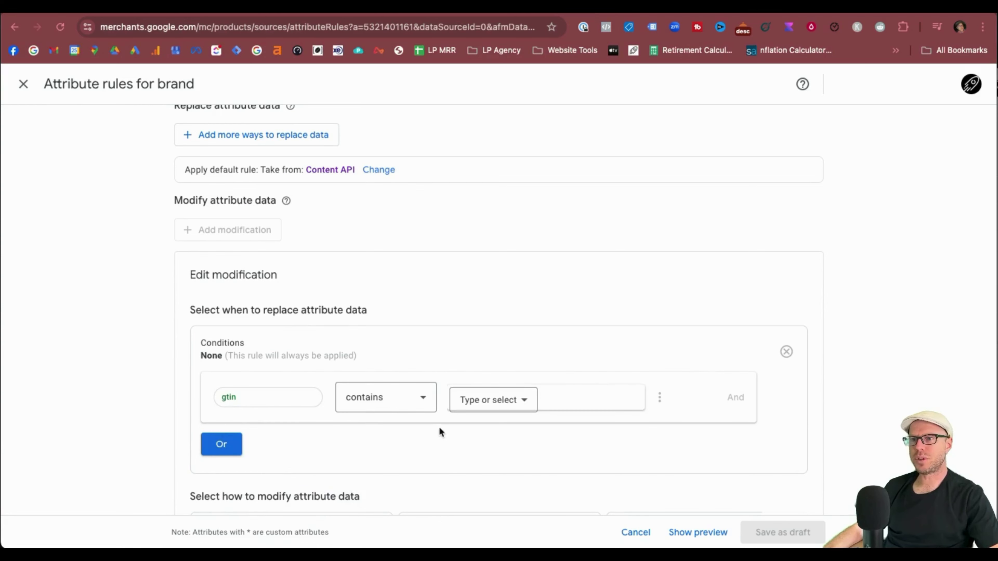
left_click(425, 398)
scroll(424, 325, "down", 5)
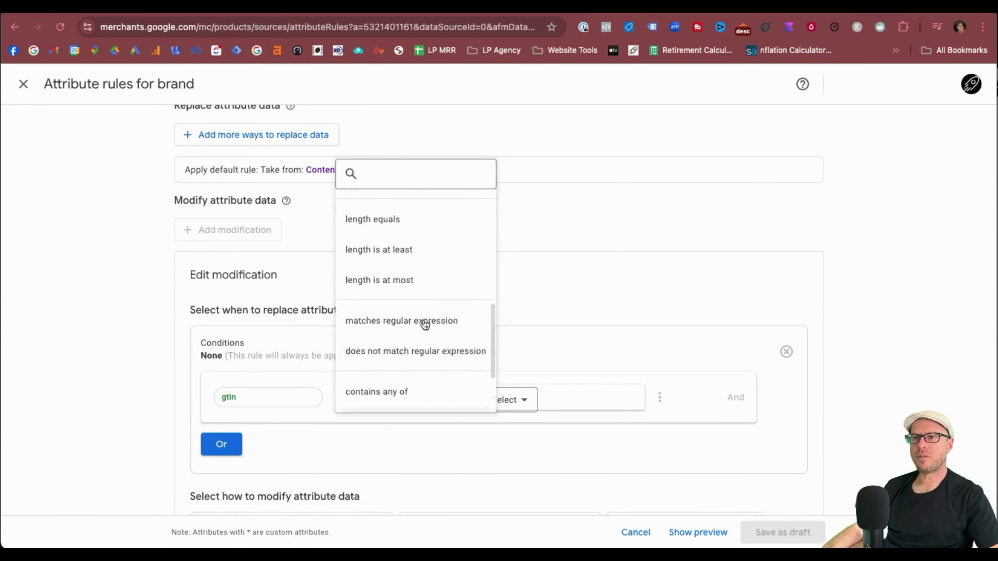
scroll(424, 325, "up", 2)
left_click(371, 221)
- Make the modification clear brand, confirm it, and save the brand rule as a draft
scroll(784, 367, "down", 5)
left_click(783, 366)
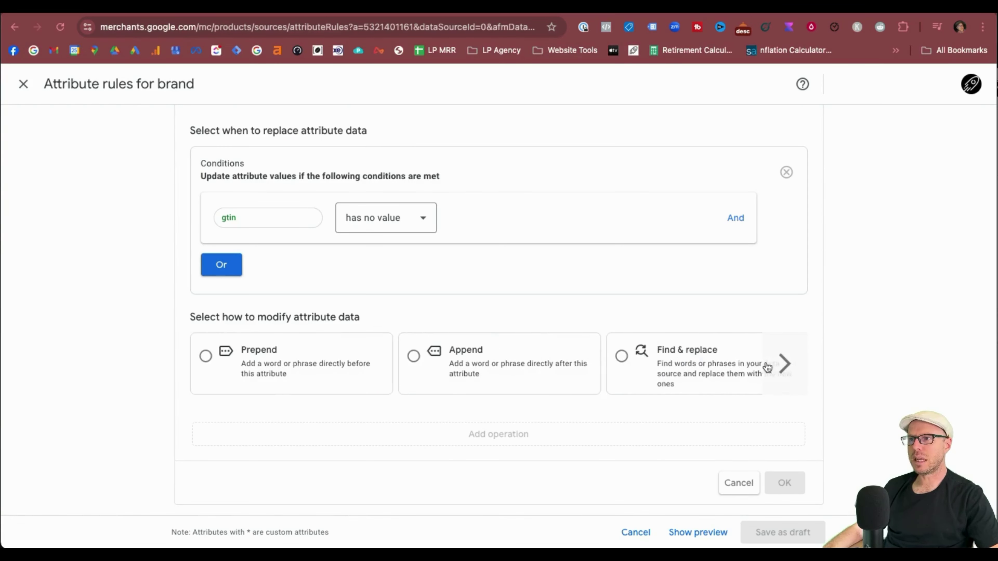
left_click(773, 364)
left_click(776, 365)
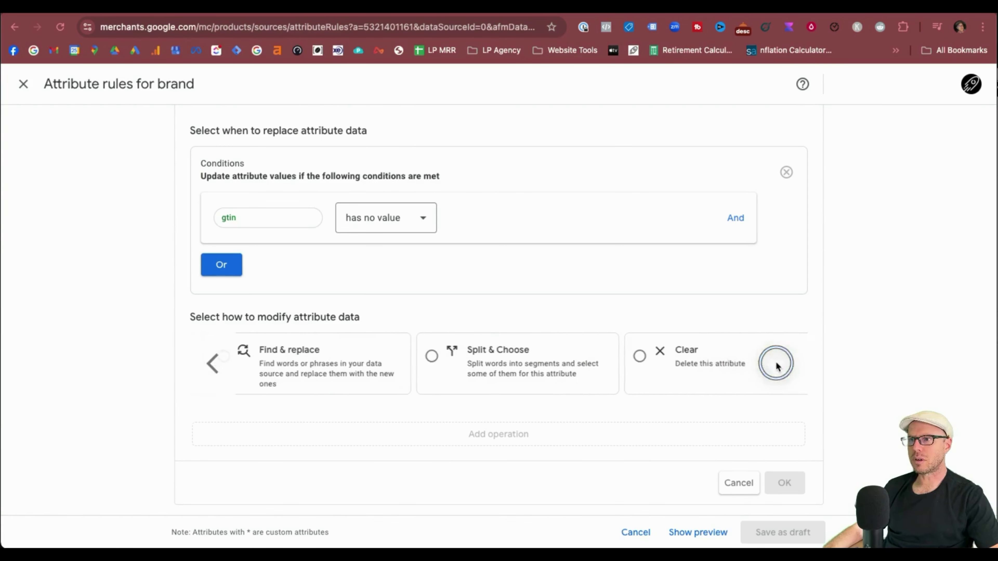
left_click(663, 346)
scroll(727, 433, "down", 2)
left_click(784, 483)
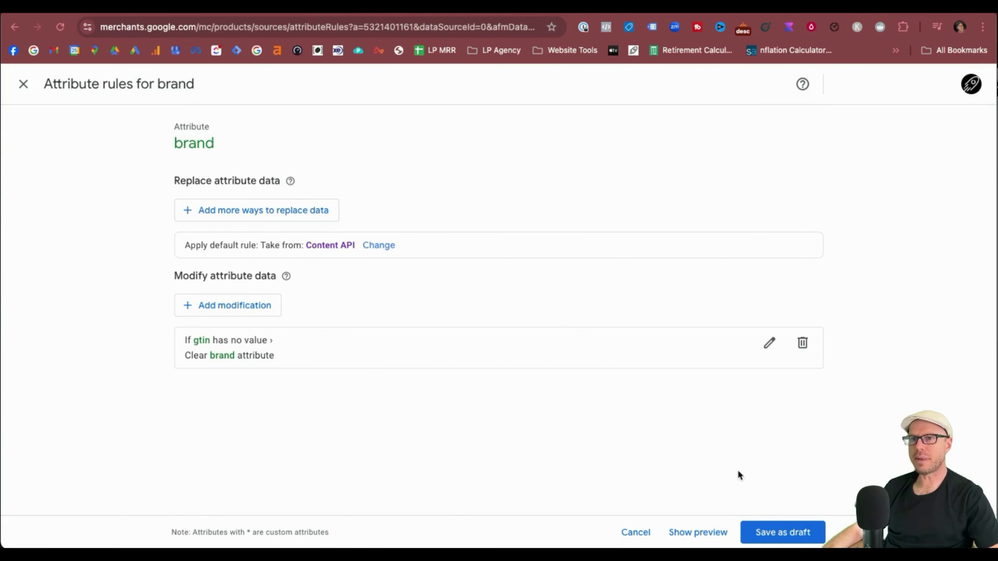
left_click(801, 534)
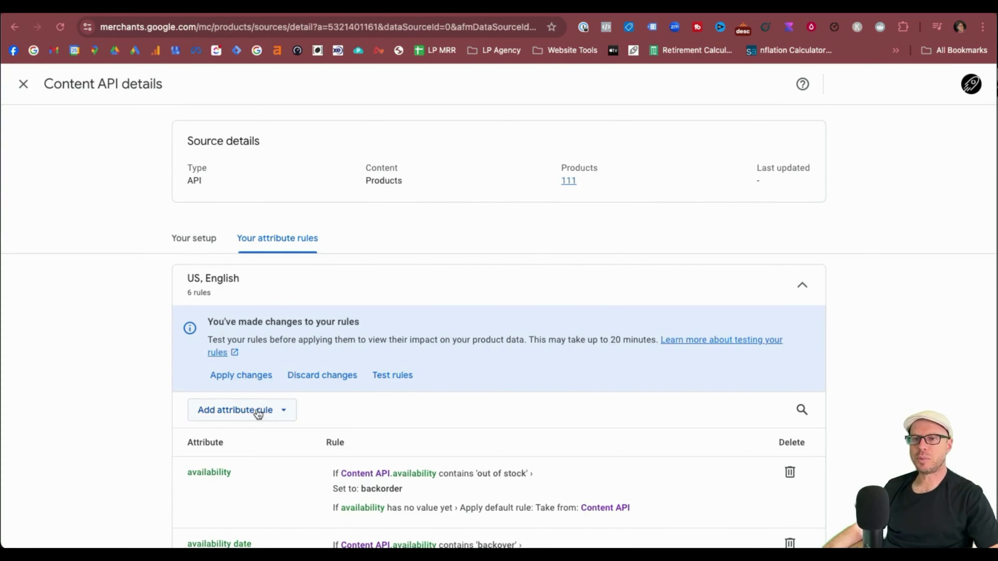
- Start a new attribute rule for identifier exists
left_click(234, 412)
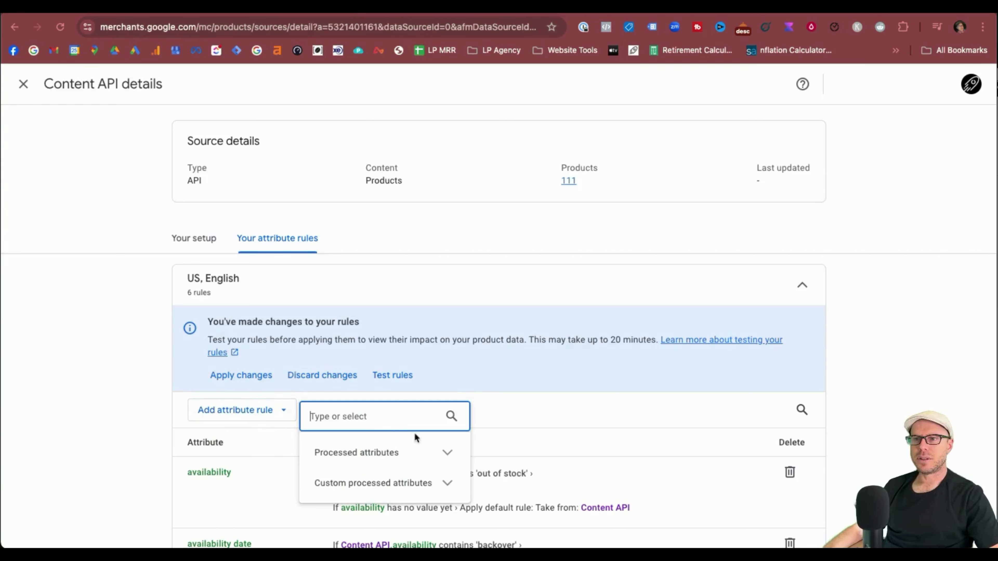
type("ind")
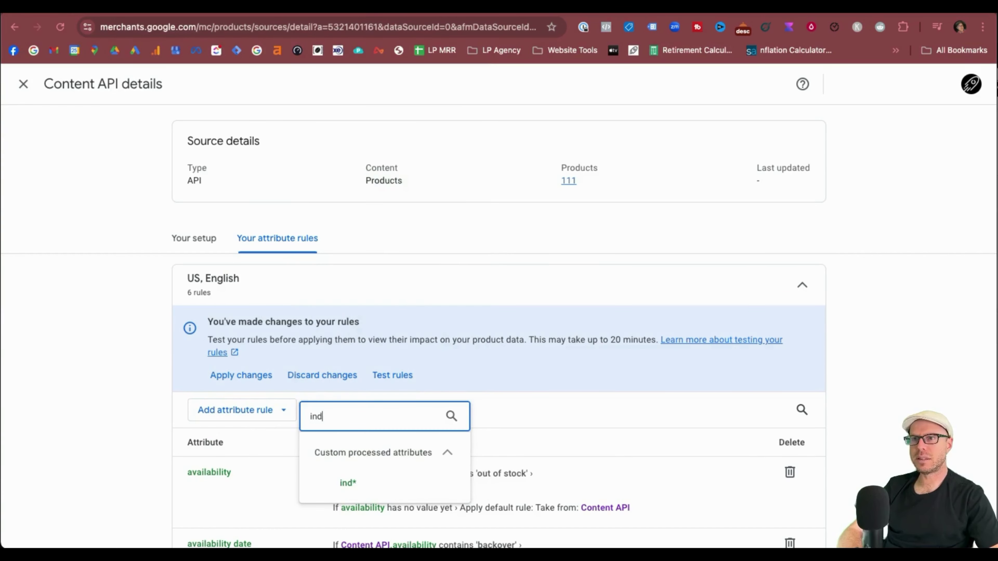
key("BackSpace")
key("BackSpace")
type("d")
left_click(397, 292)
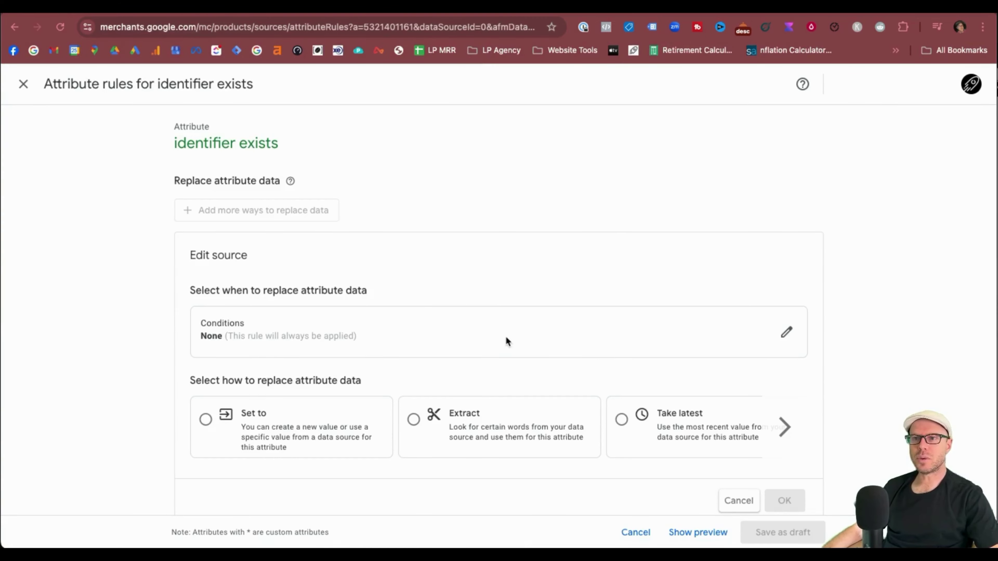
- Give the identifier exists rule the condition gtin has no value
scroll(452, 289, "down", 1)
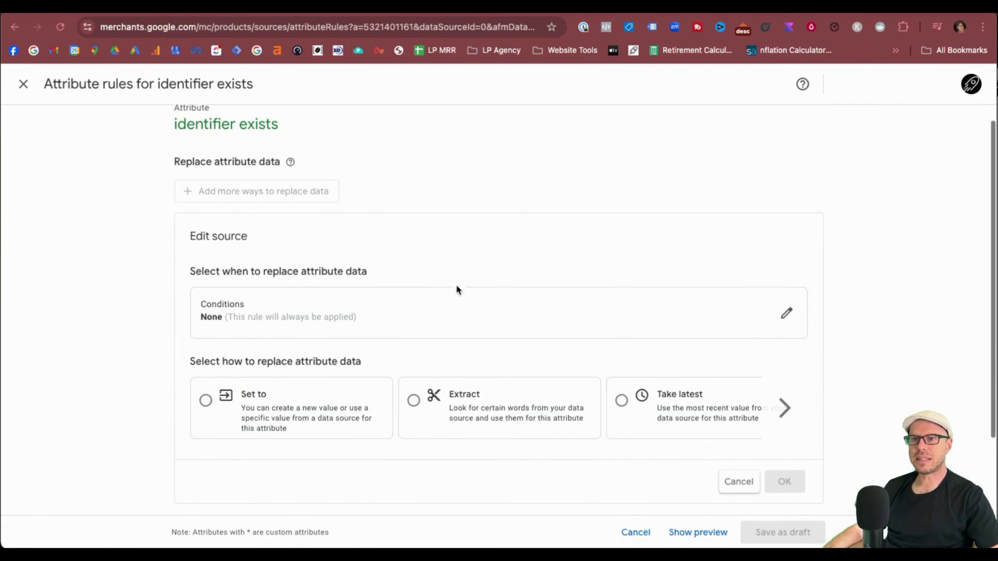
left_click(786, 313)
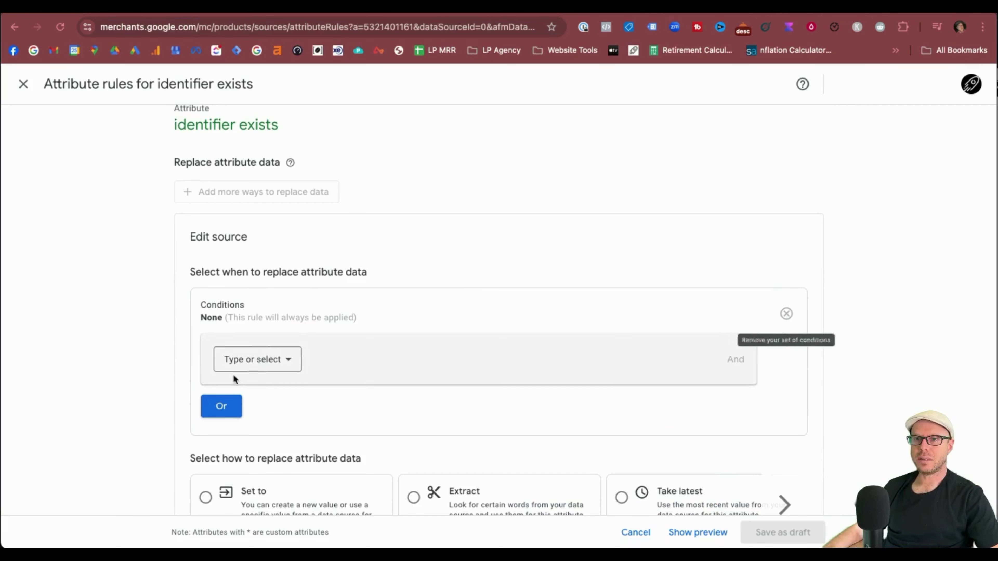
left_click(237, 364)
type("in")
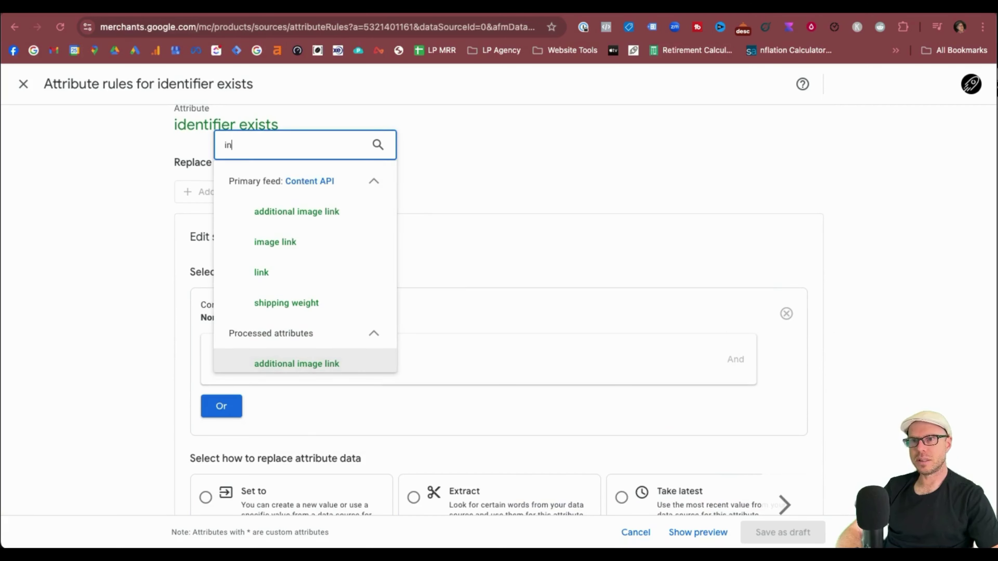
key("Escape")
left_click(289, 360)
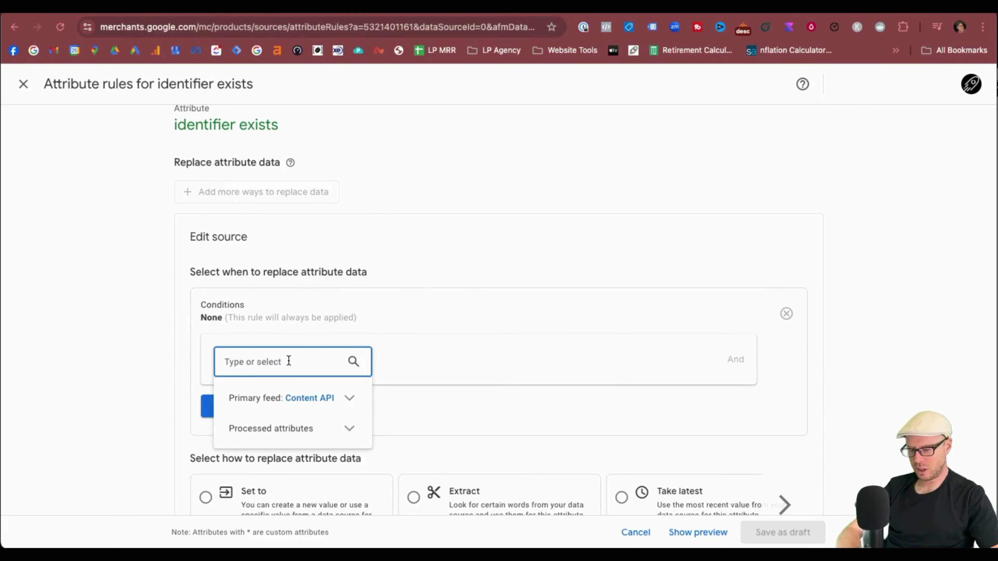
type("gtin")
left_click(273, 424)
left_click(416, 364)
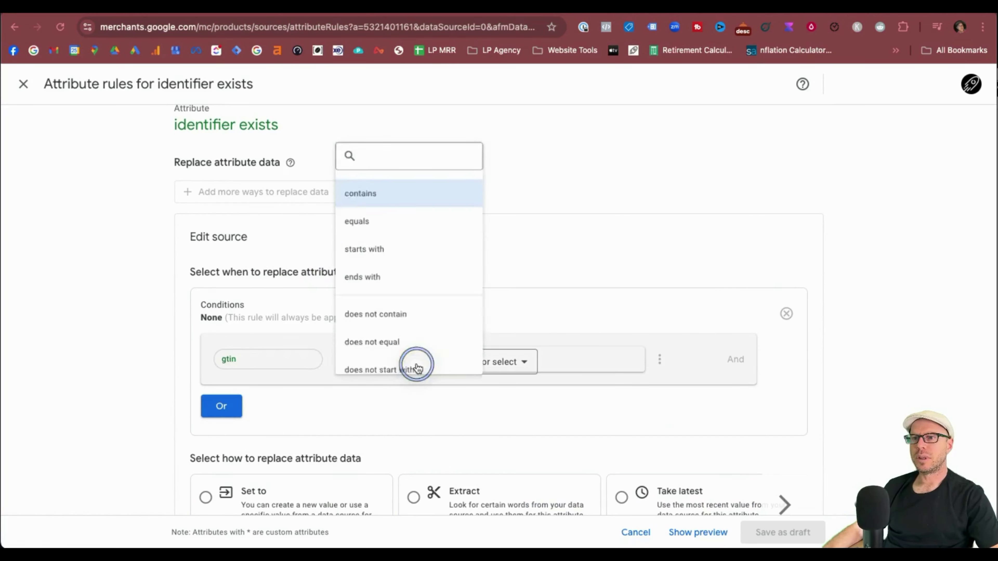
scroll(416, 367, "down", 3)
left_click(369, 350)
- Set identifier exists to the fixed value No, confirm, and save the rule as a draft
scroll(451, 374, "down", 3)
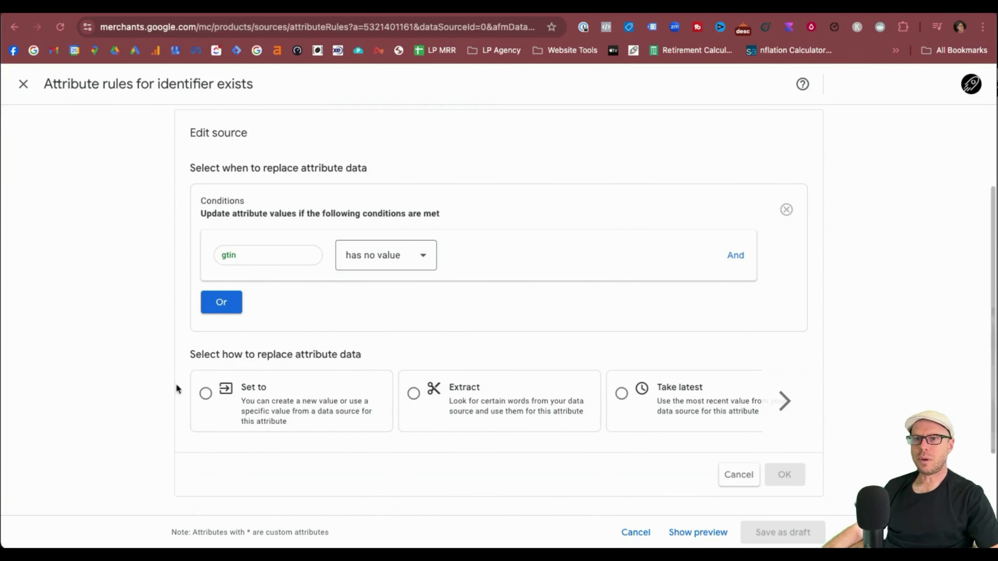
left_click(205, 393)
left_click(263, 487)
type("No")
left_click(272, 196)
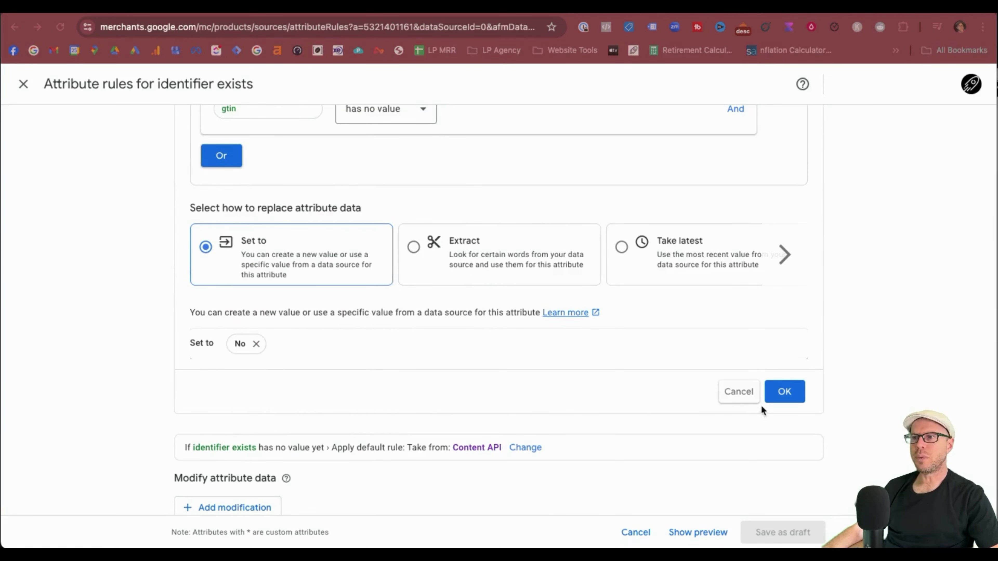
left_click(782, 392)
left_click(783, 533)
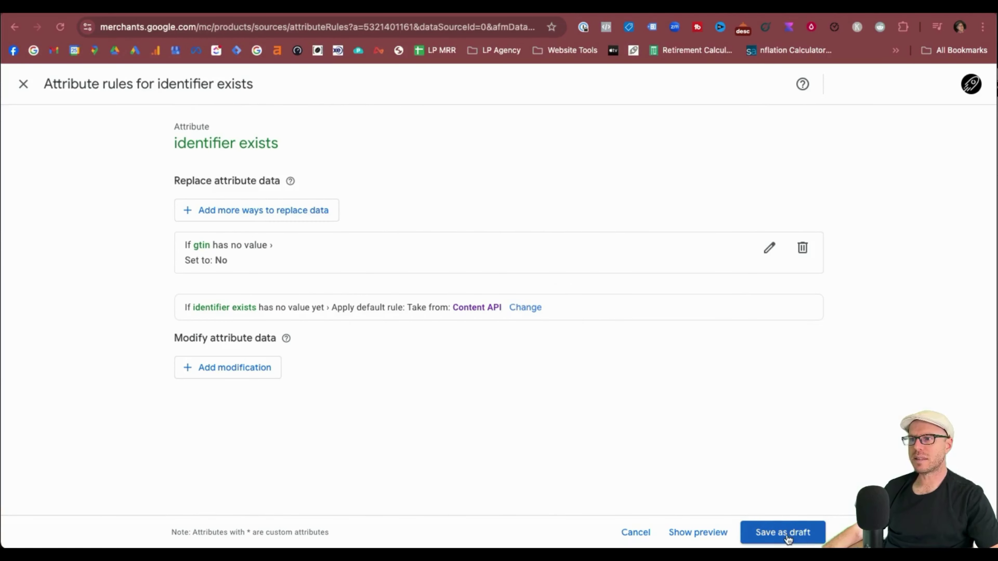
- Review the draft brand, gtin, identifier exists and mpn rules, then apply all changes
scroll(348, 375, "down", 9)
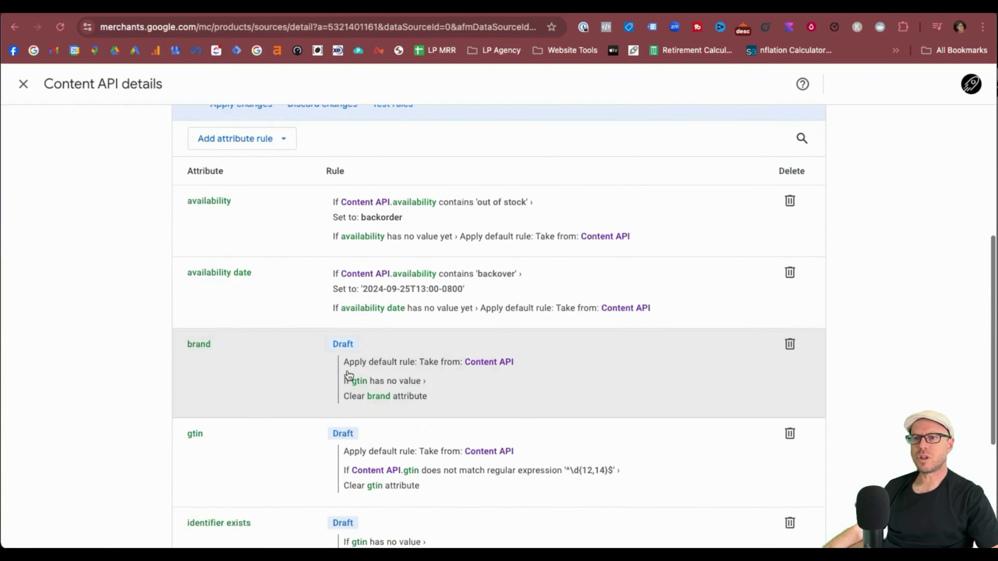
scroll(393, 376, "down", 2)
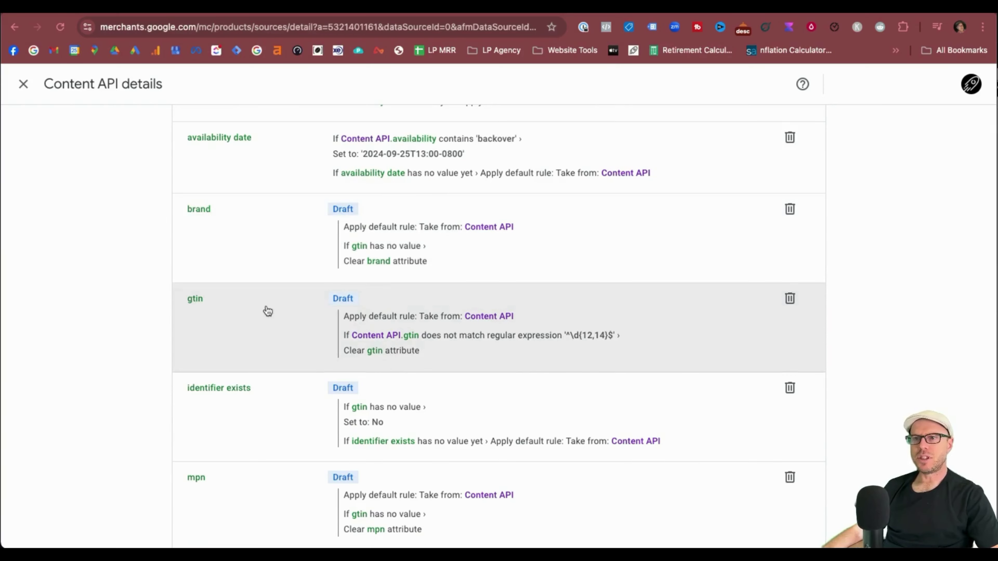
scroll(263, 316, "down", 2)
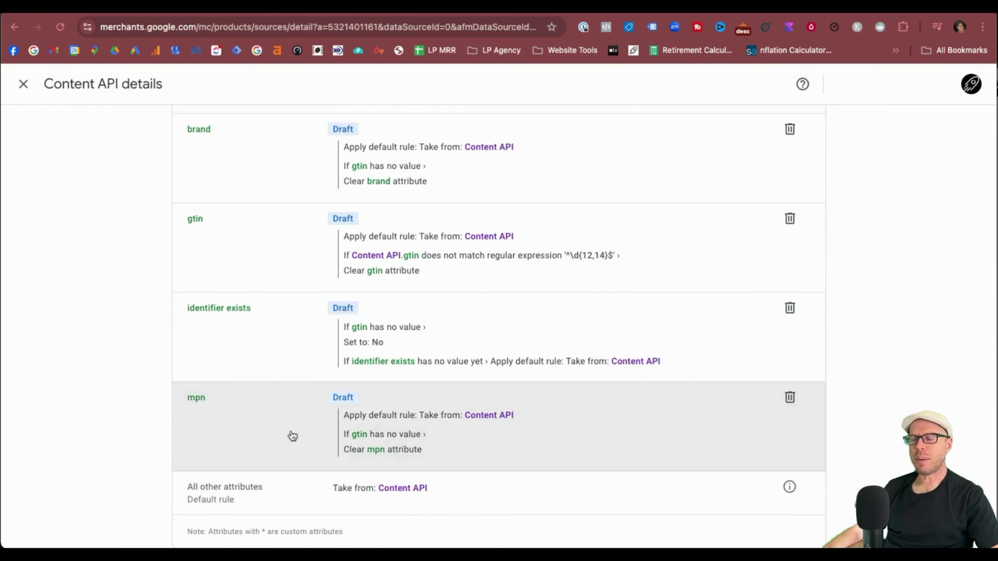
scroll(290, 435, "up", 12)
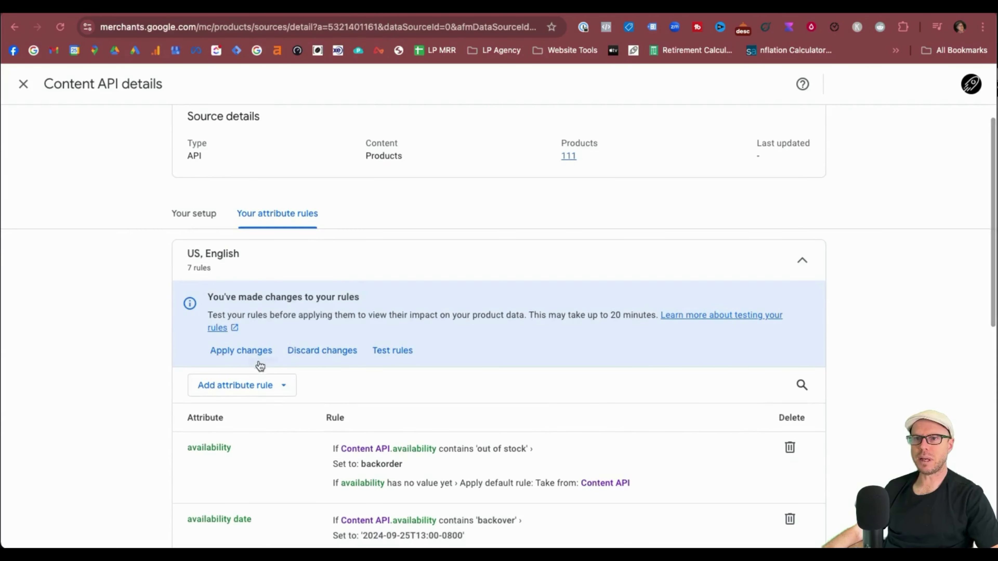
left_click(251, 350)
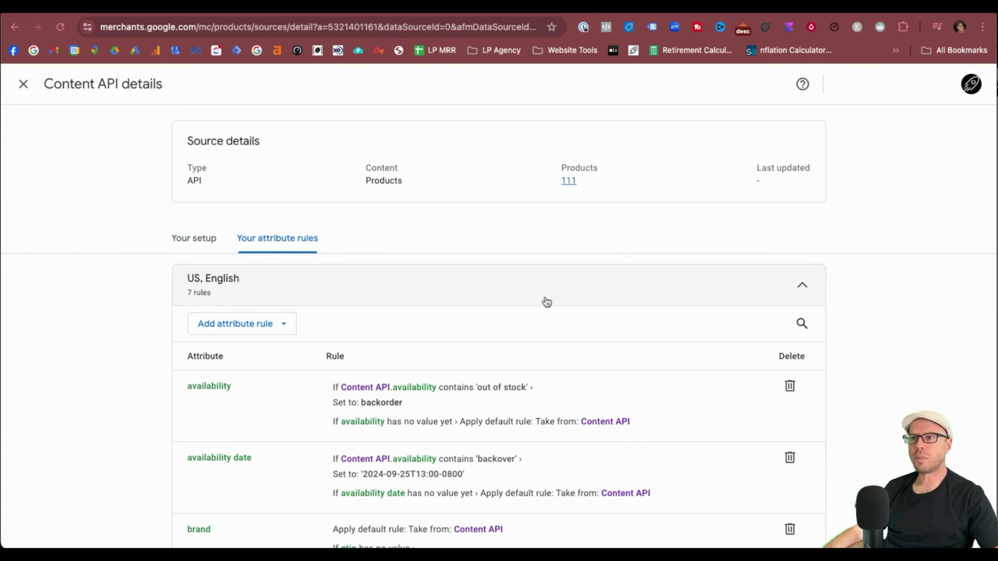
scroll(546, 302, "down", 3)
scroll(545, 302, "up", 2)
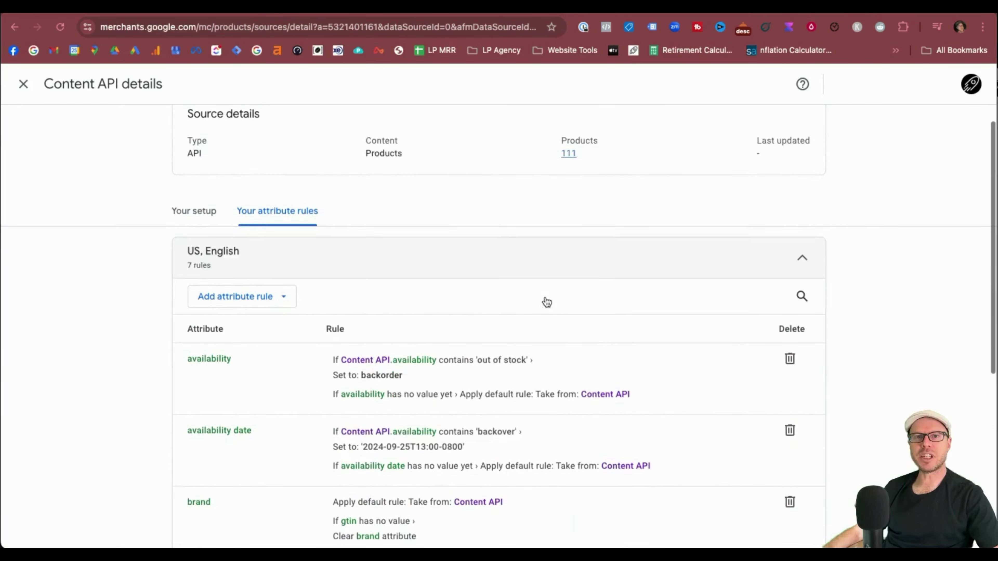
scroll(546, 301, "up", 1)
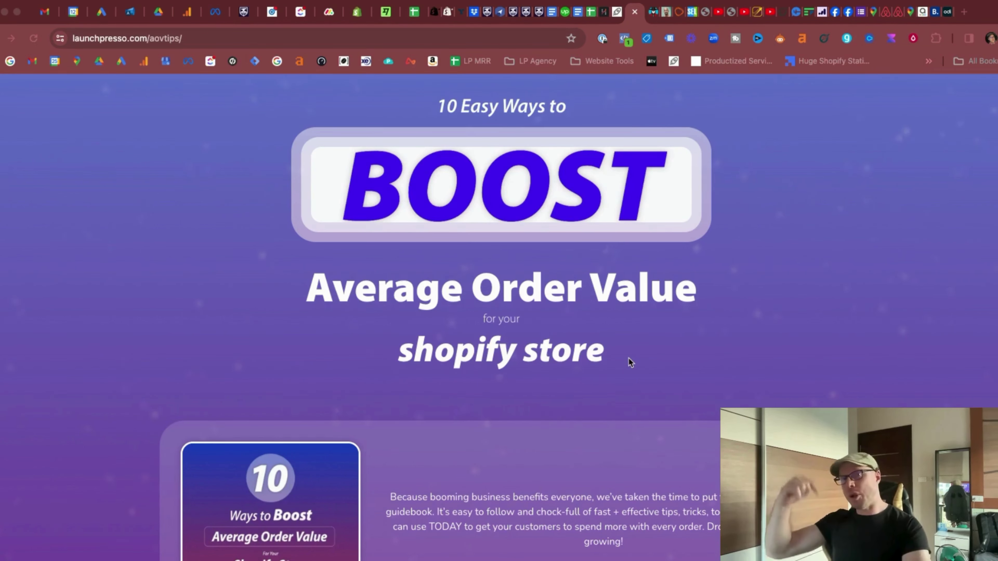
- Scroll the launchpresso.com aovtips page down to the free AOV guidebook PDF download
scroll(728, 344, "down", 4)
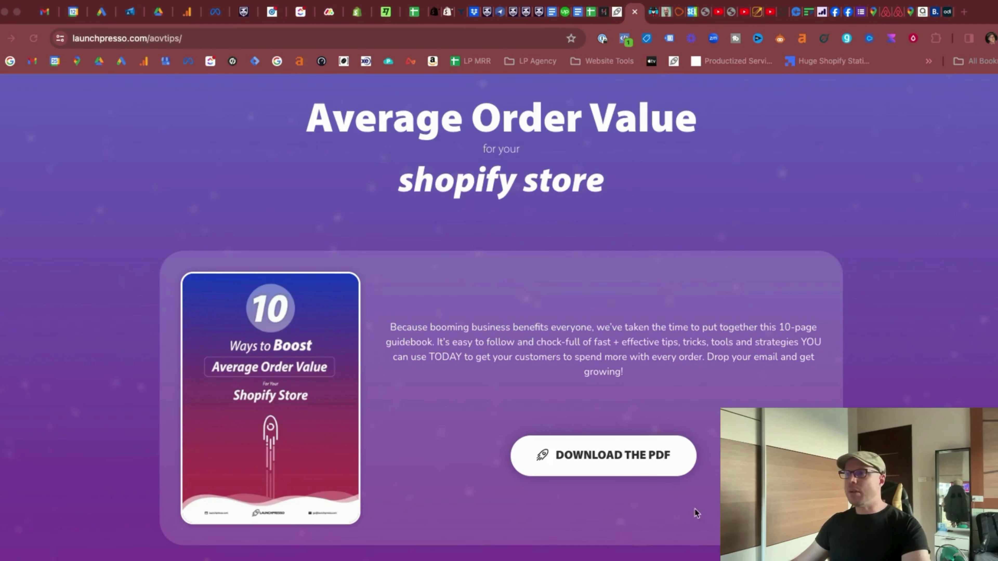